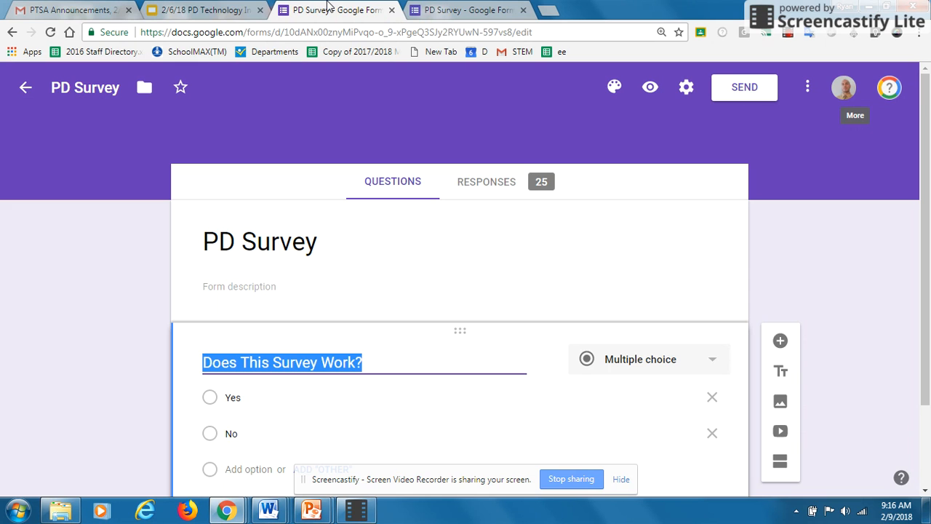
Switch to Gmail, open Google Forms from the Google apps list, and start a new blank form.
left_click_drag(926, 162, 926, 222)
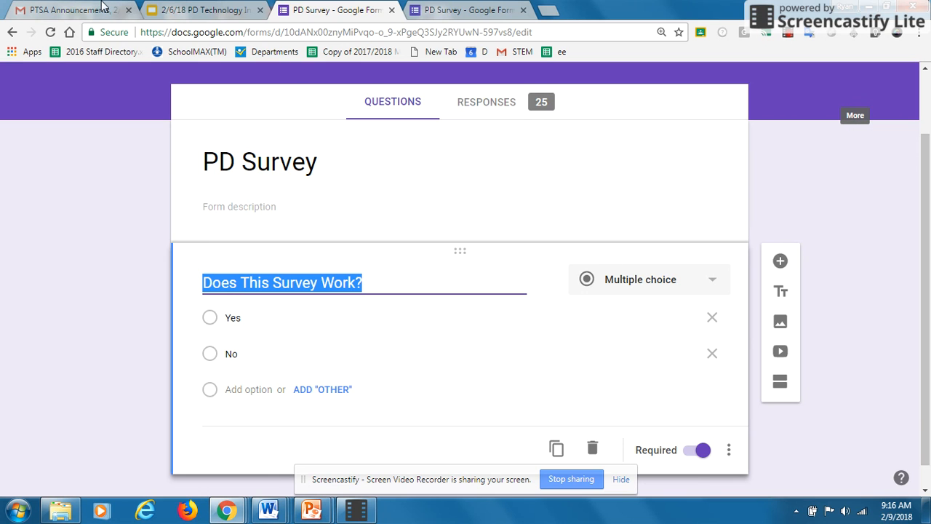
left_click(80, 7)
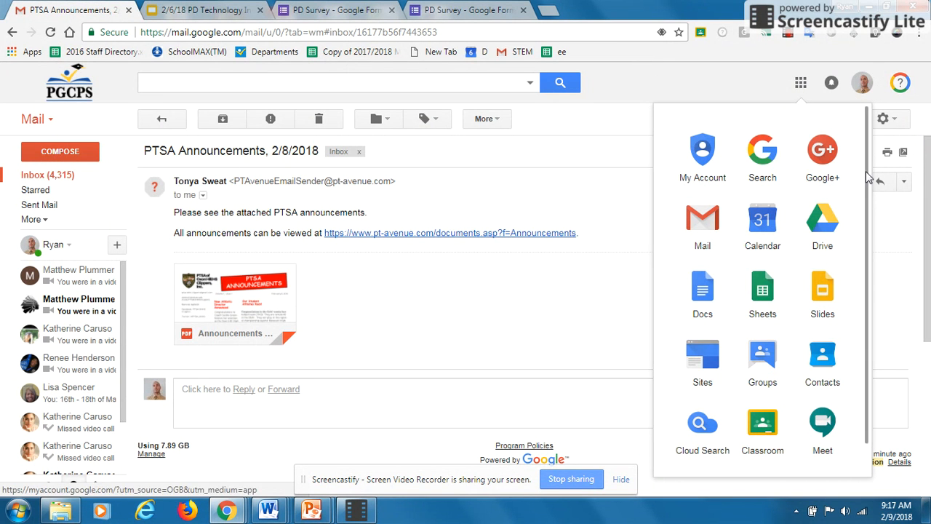
scroll(867, 205, "down", 1)
scroll(866, 203, "down", 2)
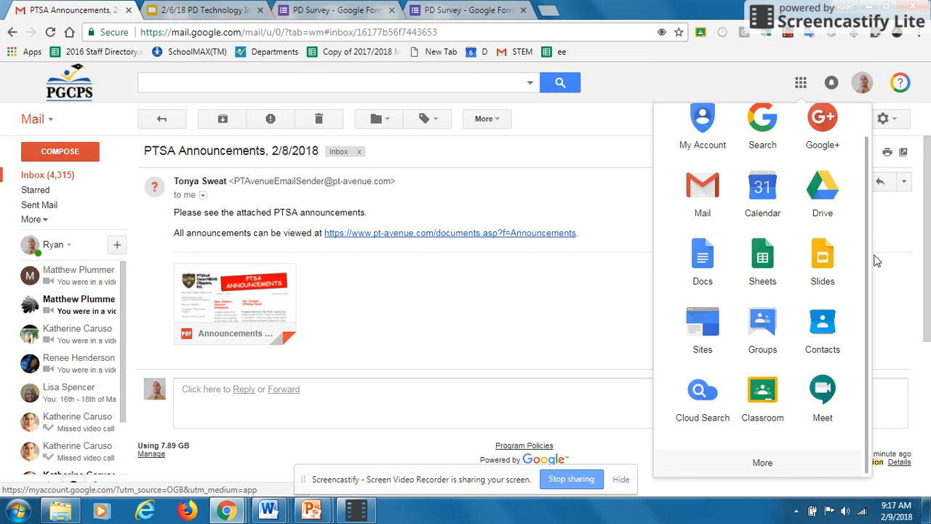
left_click(770, 465)
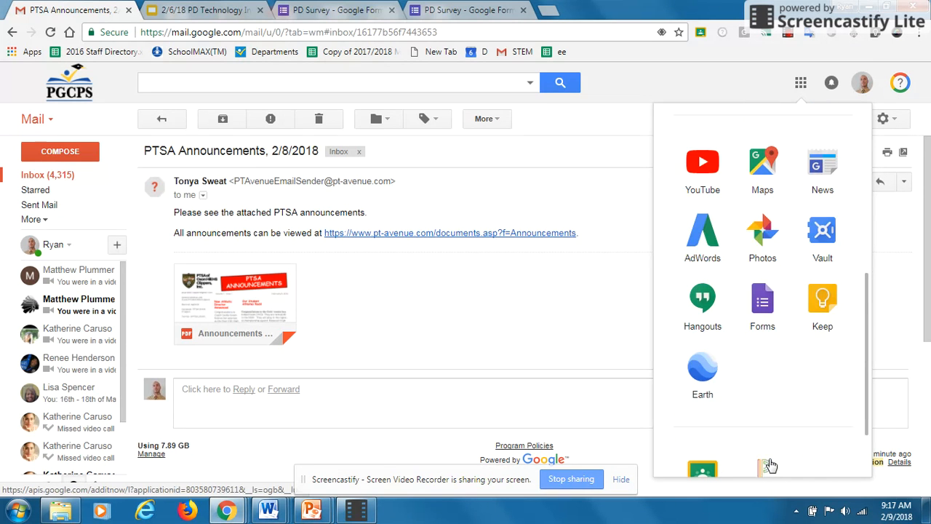
left_click(775, 309)
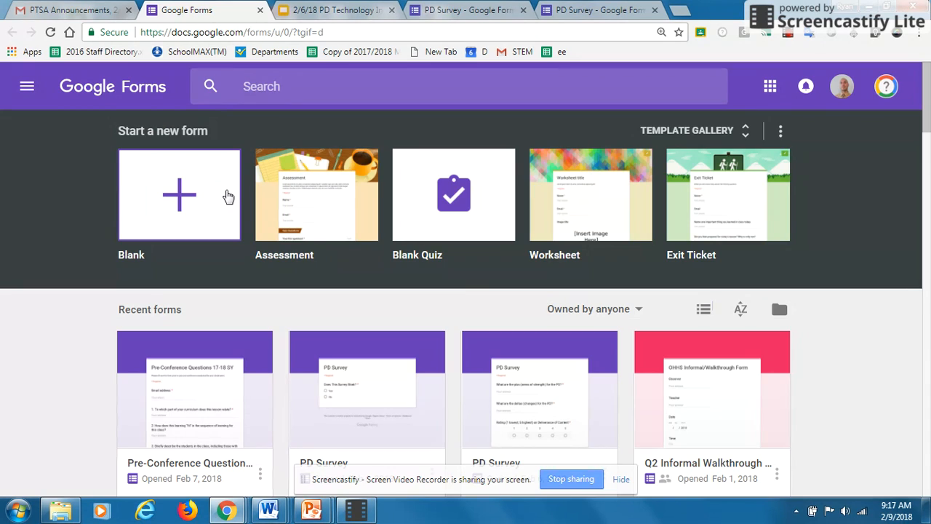
left_click(228, 197)
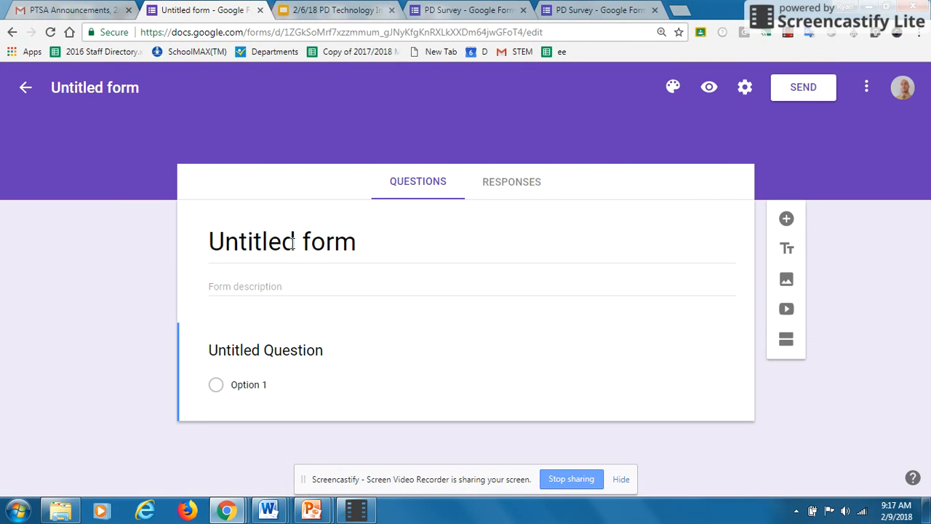
Title the new form "PD Survey 2".
left_click(292, 243)
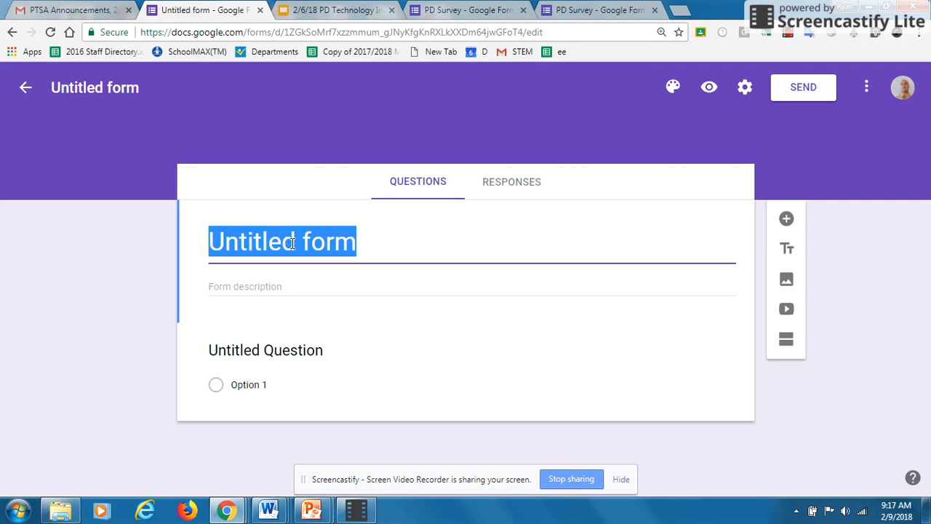
type("PD ")
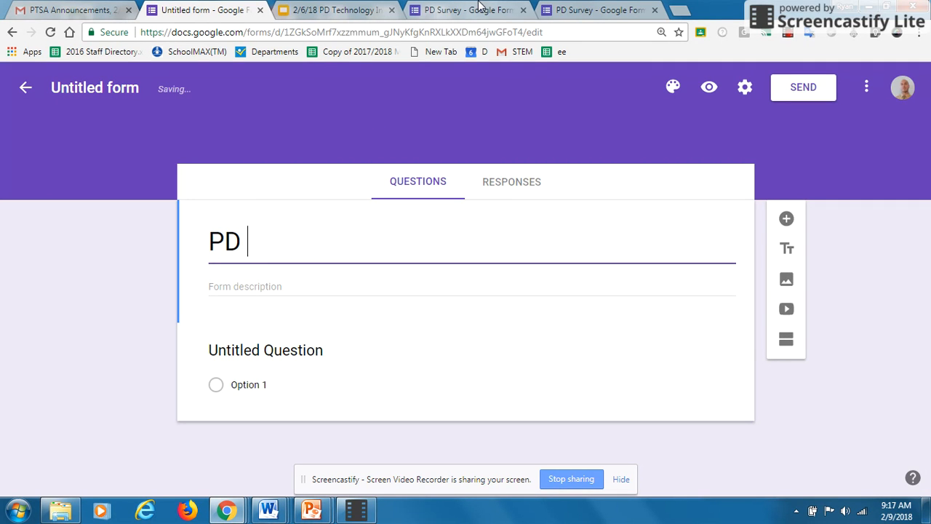
type("Su")
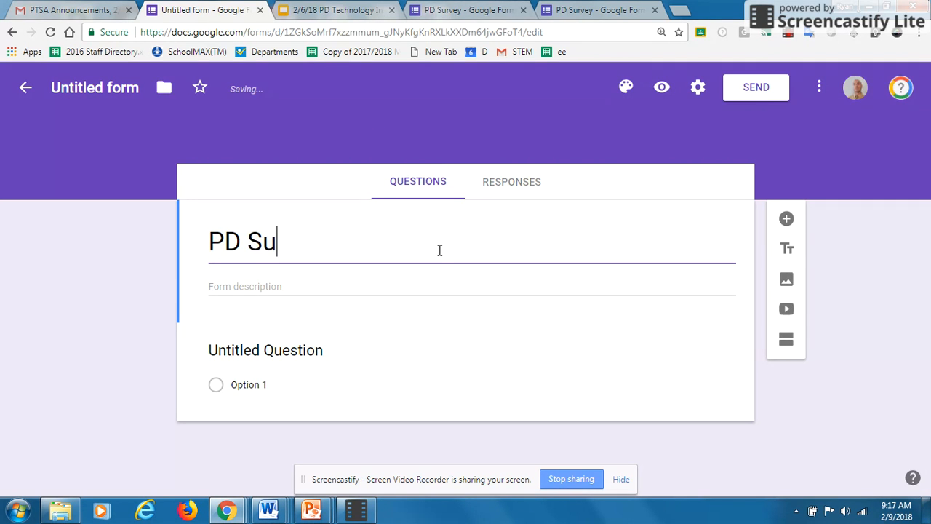
type("rvey 2")
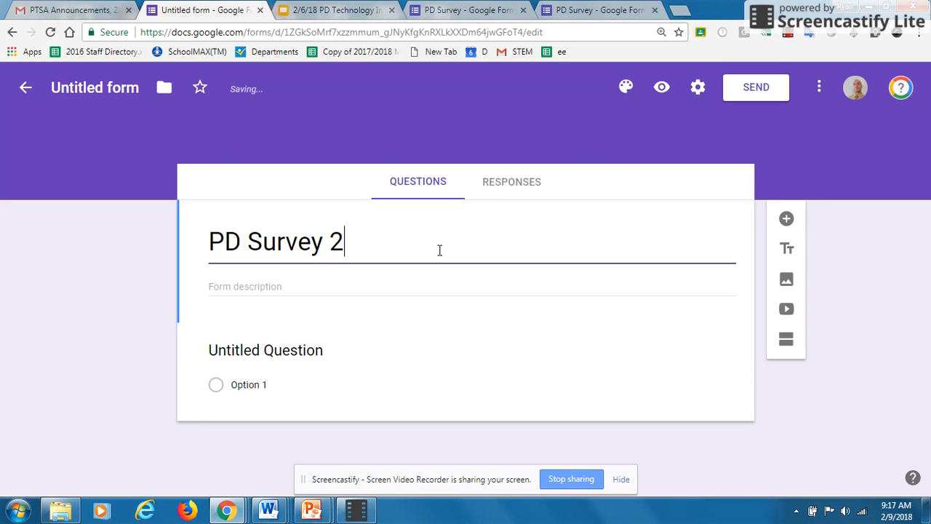
Set up the first question as "Is this a survey?" with the options "yes" and "No", and make it required.
left_click(263, 356)
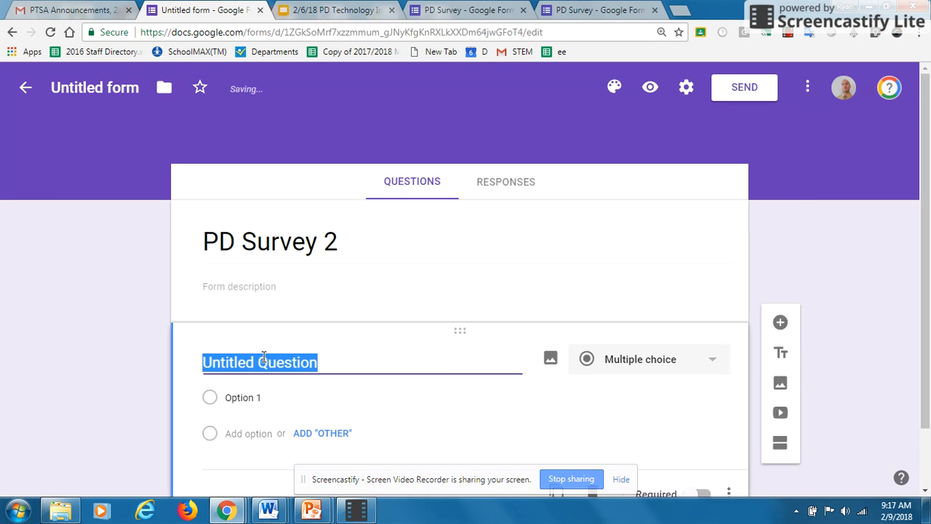
type("Is this a survey?")
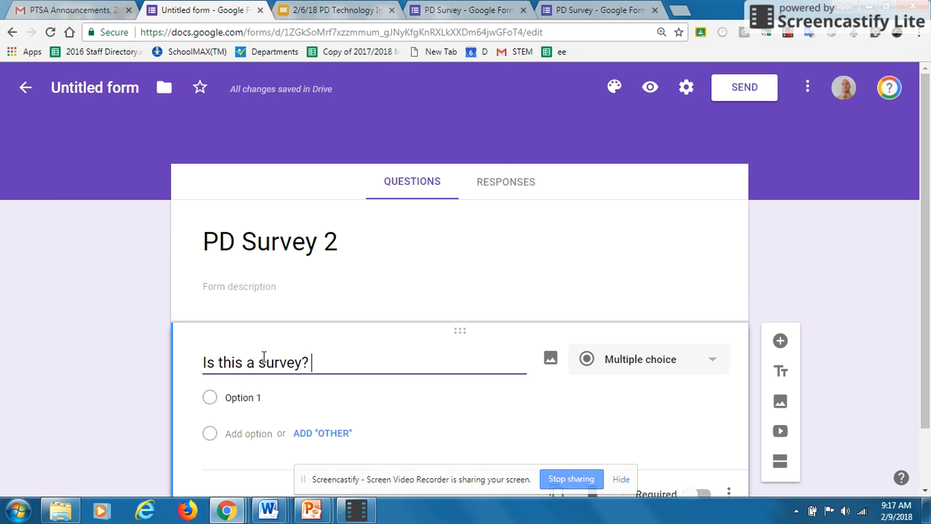
left_click(254, 398)
type("yes")
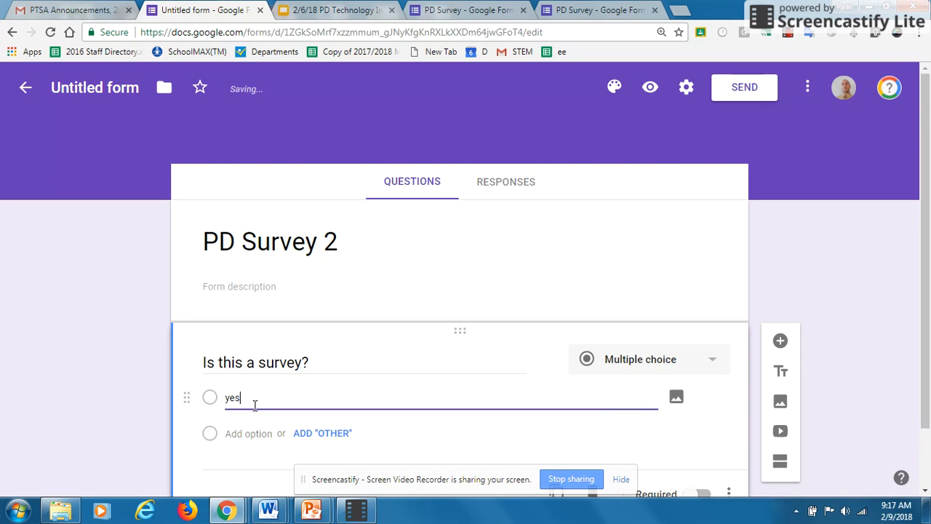
left_click(254, 432)
type("No")
left_click_drag(929, 210, 929, 271)
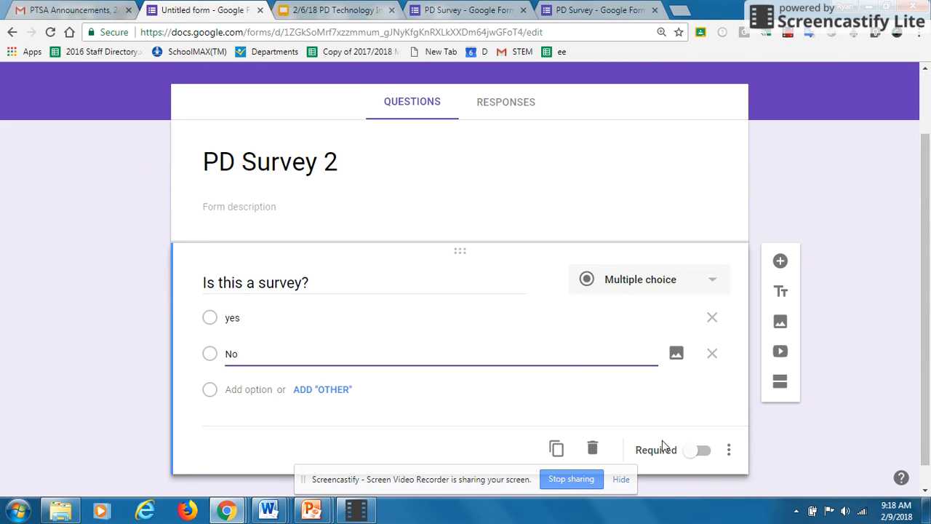
left_click(703, 452)
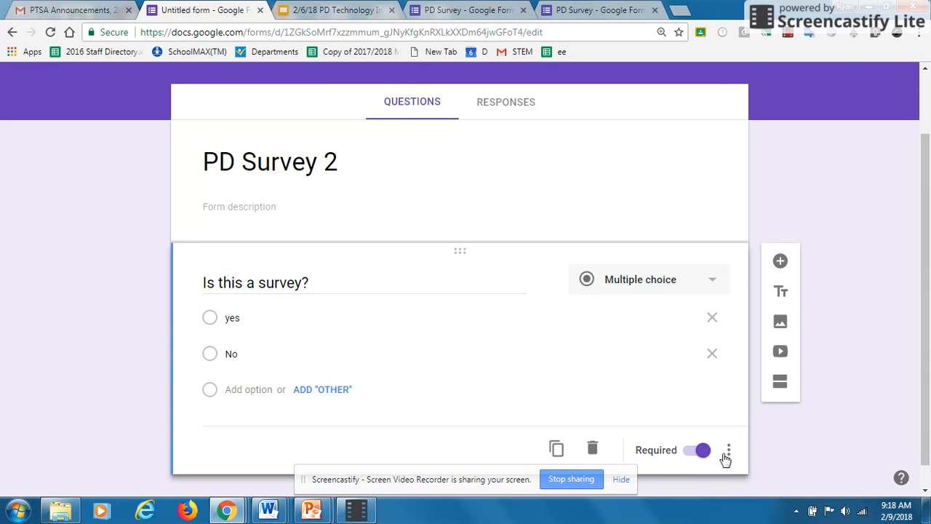
Switch to the existing PD Survey form and examine the summary chart of its responses.
left_click(447, 9)
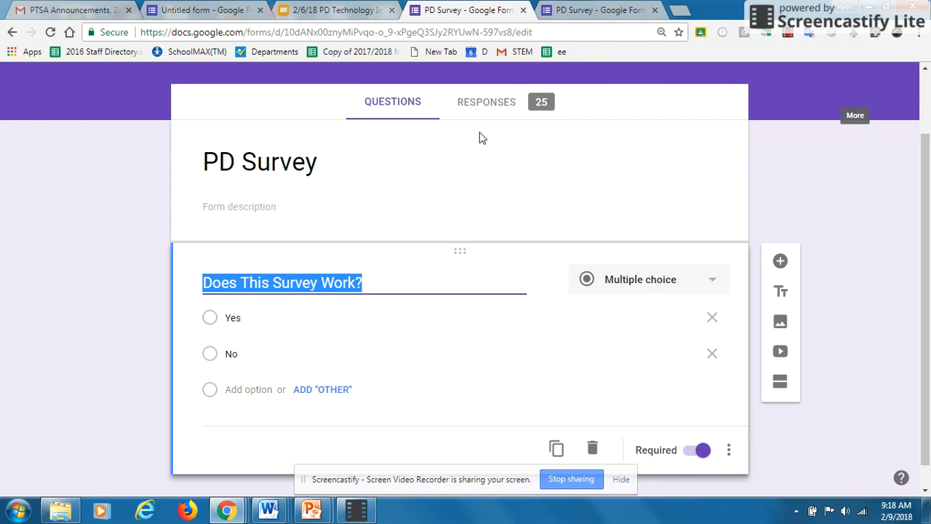
left_click(483, 106)
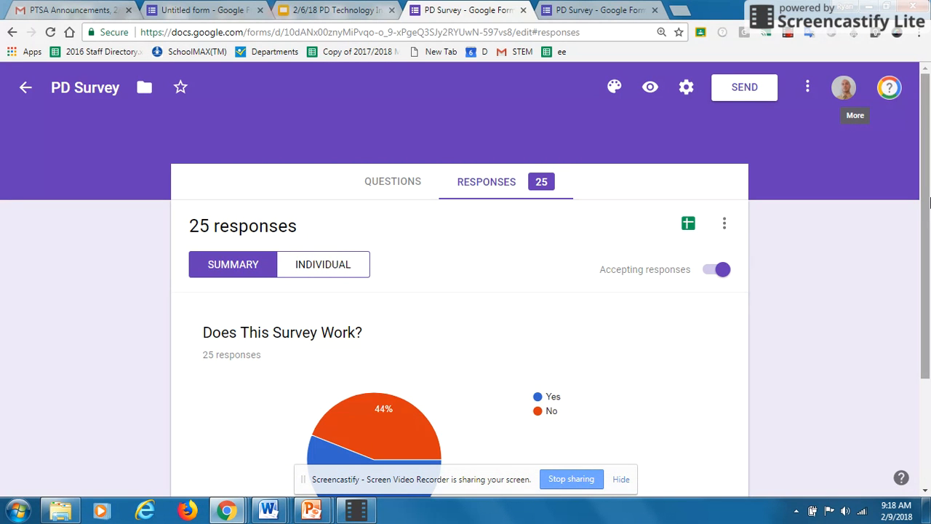
left_click_drag(930, 201, 929, 284)
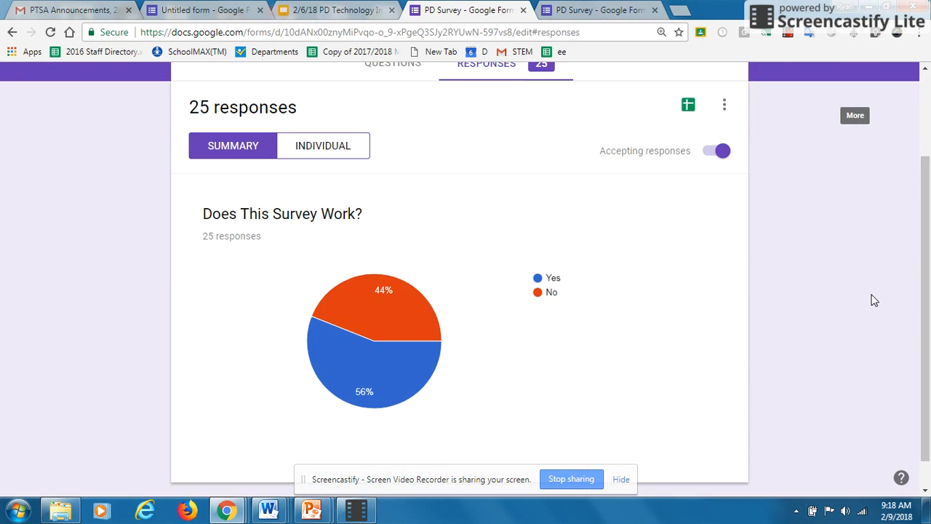
mouse_move(377, 351)
mouse_move(401, 324)
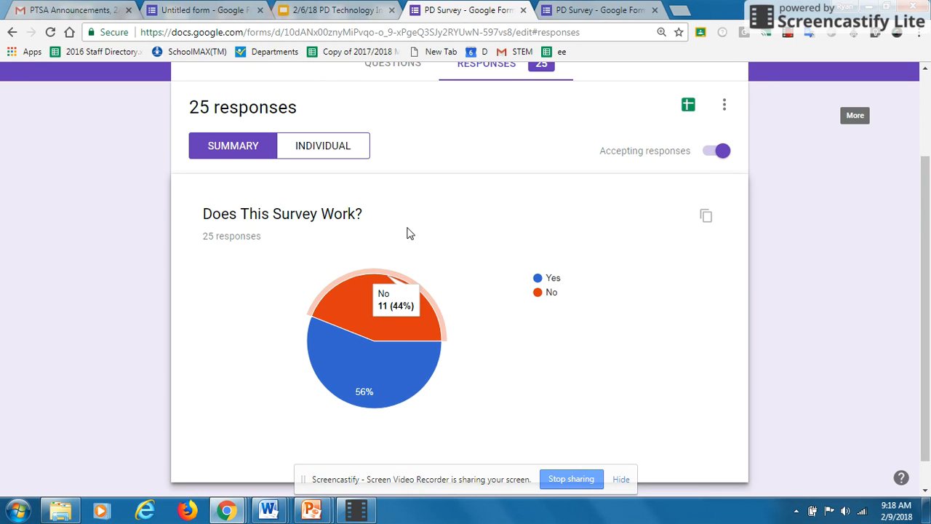
left_click(927, 90)
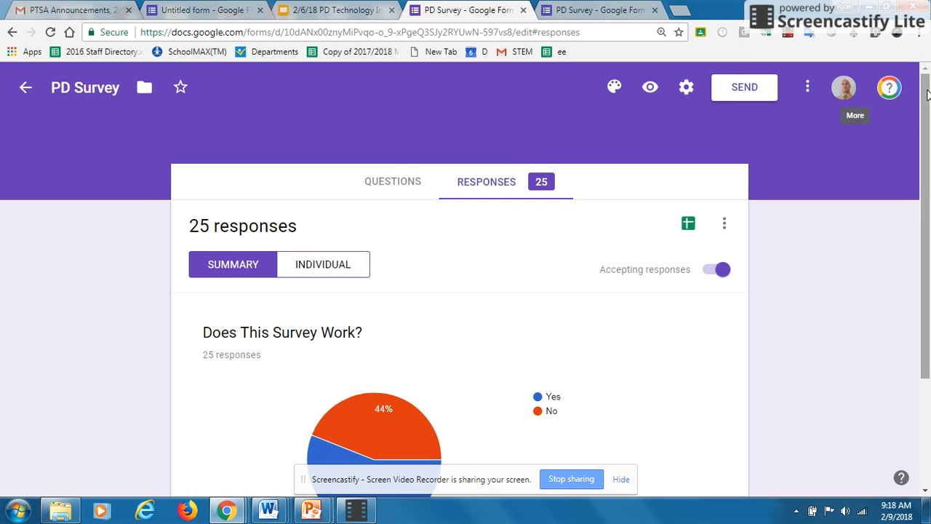
Prepare an email invitation to the PD Survey for one recipient with the form included in the email, and close it unsent.
left_click(748, 88)
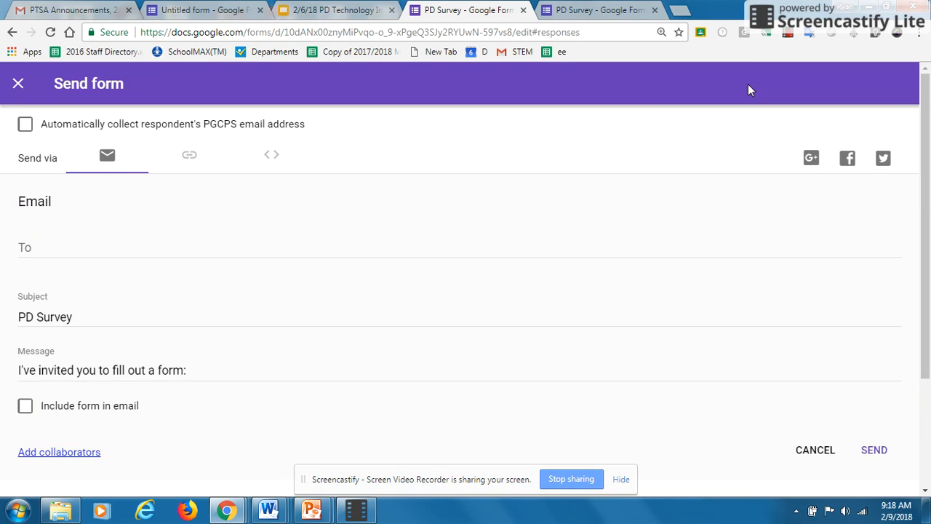
left_click(161, 243)
type("ryan")
key("Return")
left_click(65, 409)
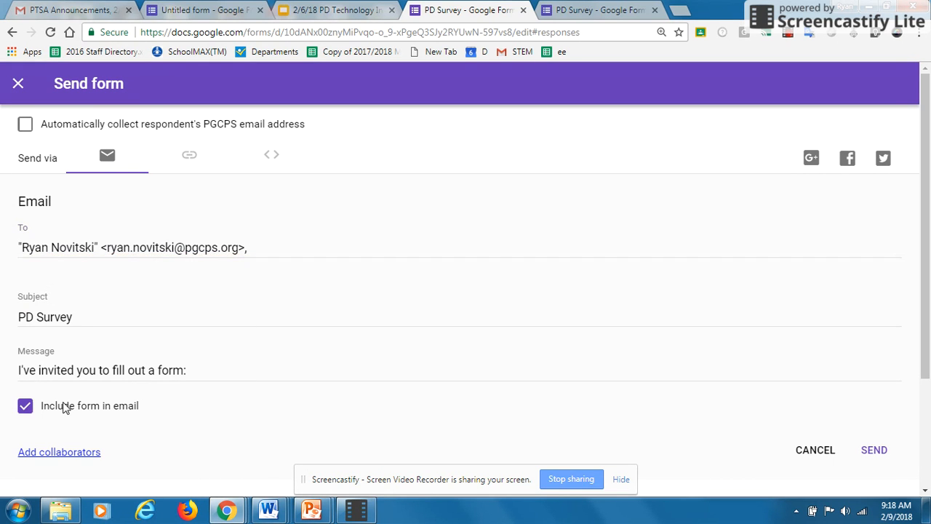
left_click(21, 96)
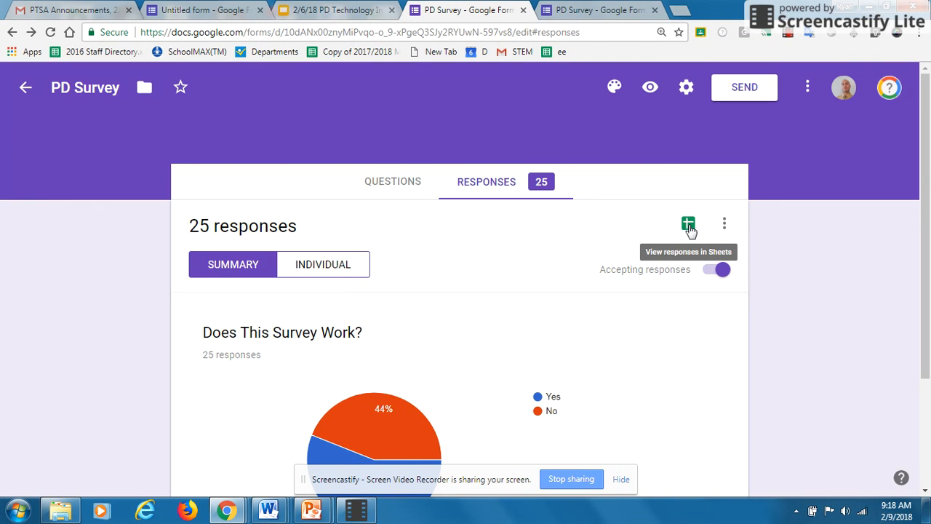
View the PD Survey responses in Google Sheets and examine the chart insertion option and the existing column chart.
left_click(689, 230)
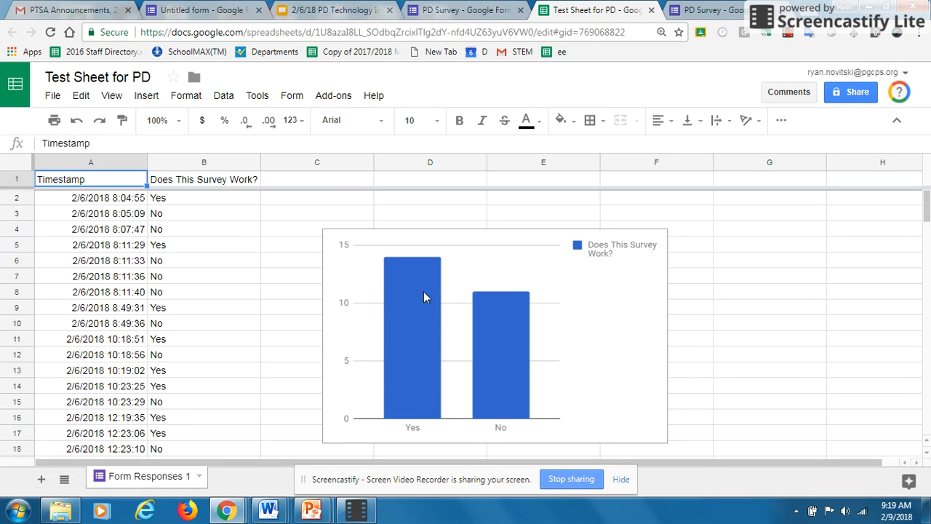
left_click(145, 103)
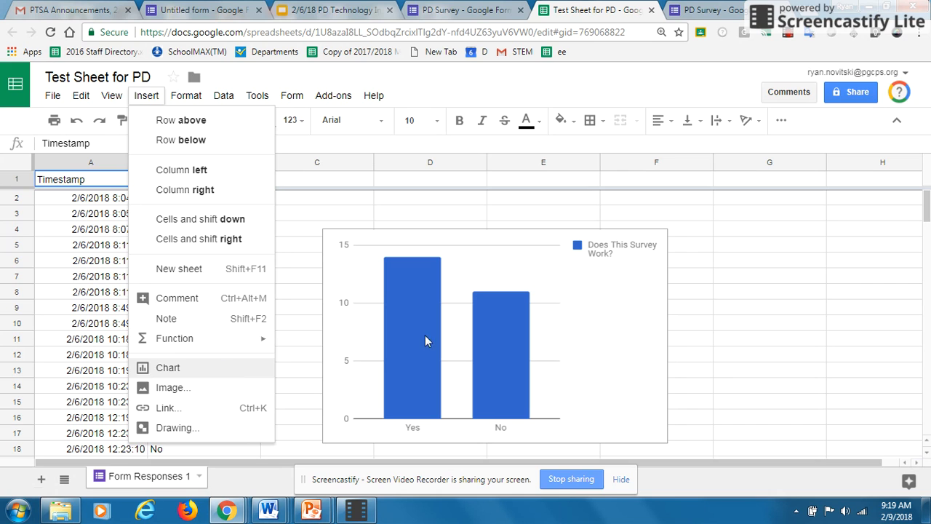
left_click(458, 328)
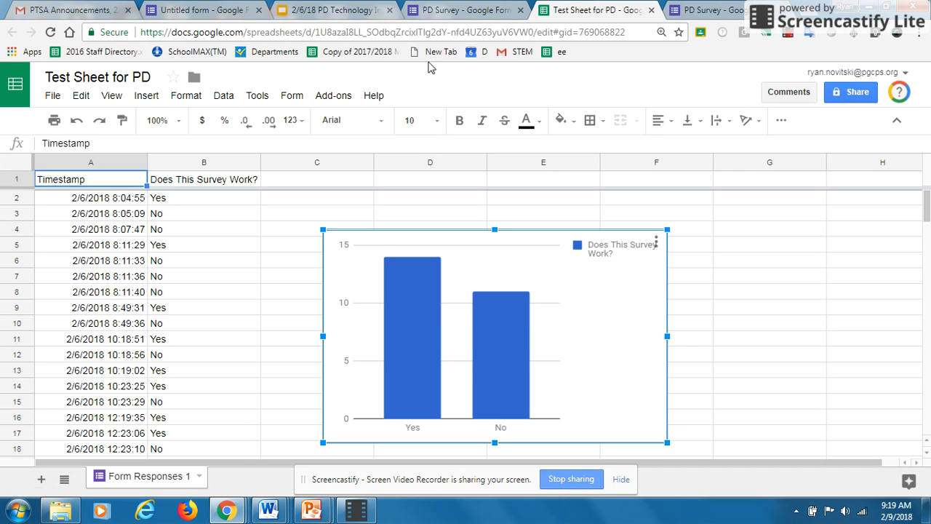
Return to the PD Survey form and get its shareable link as a shortened URL.
left_click(309, 8)
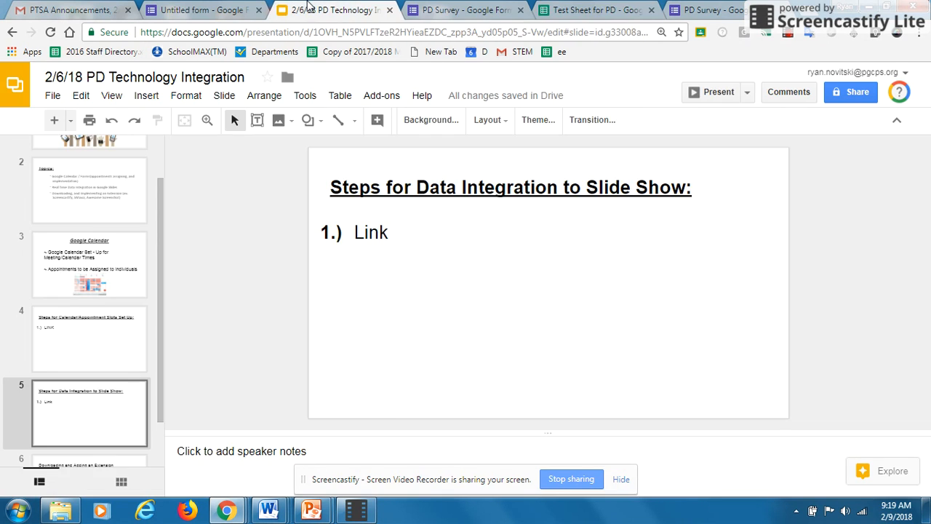
left_click(469, 8)
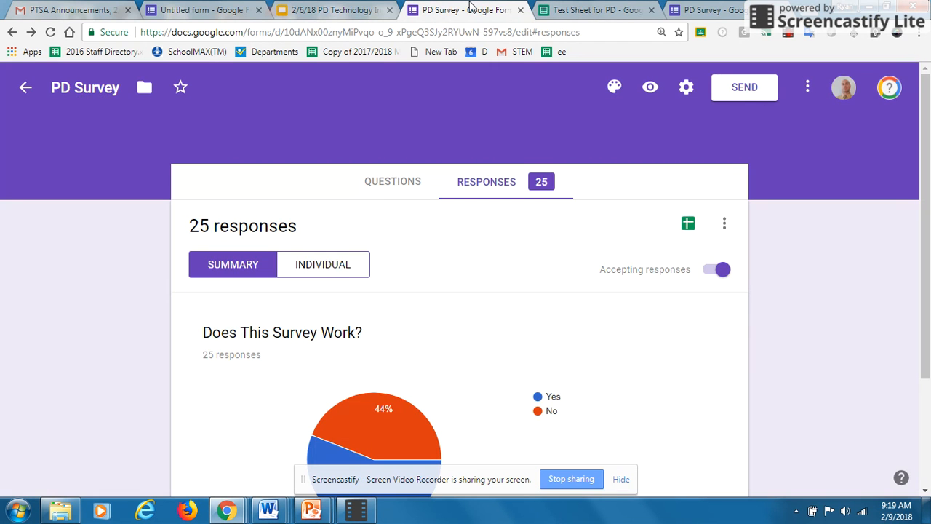
left_click(729, 92)
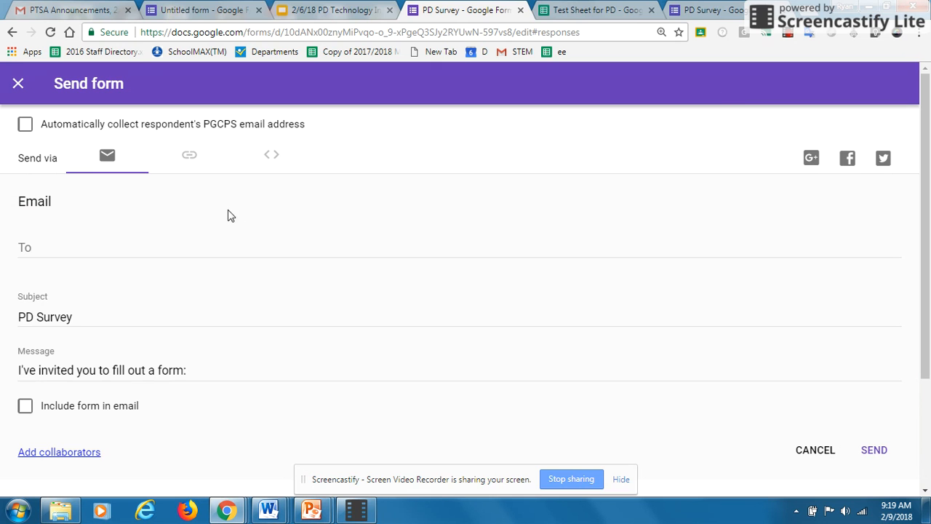
left_click(206, 170)
left_click(87, 260)
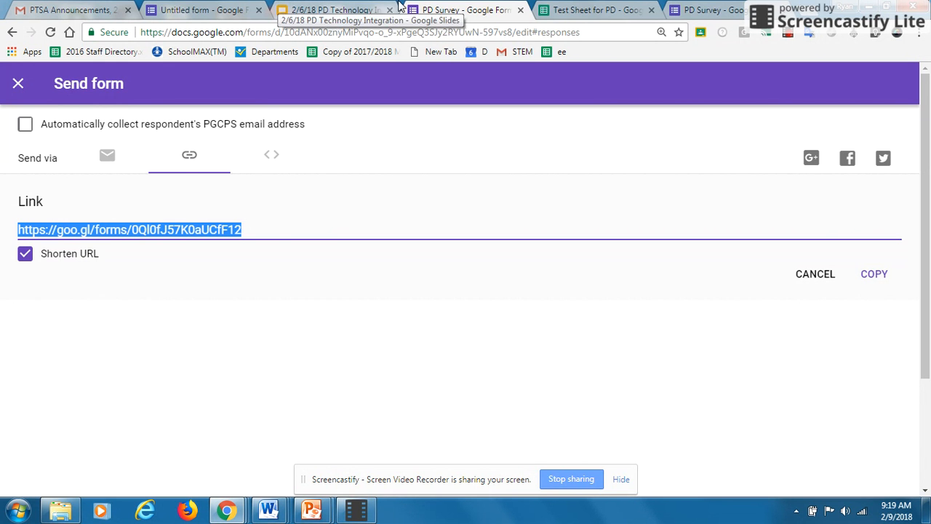
left_click(341, 11)
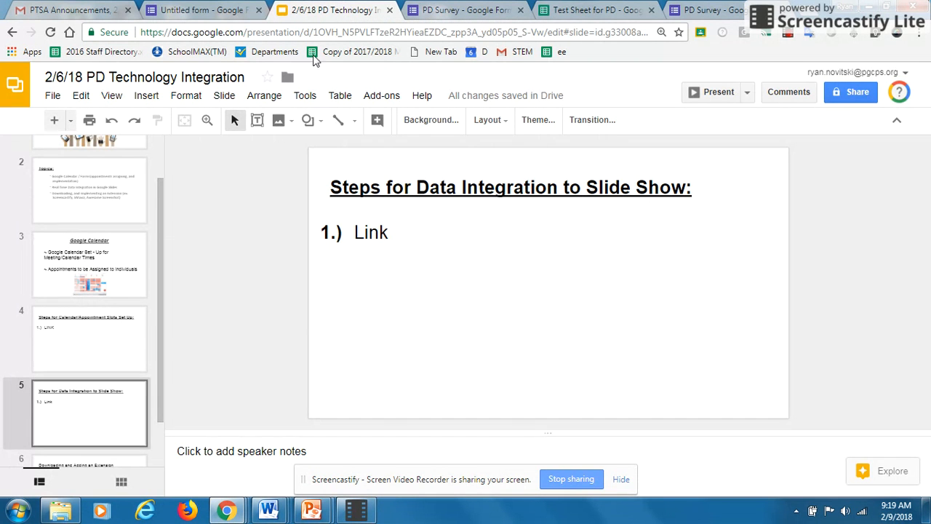
double_click(381, 232)
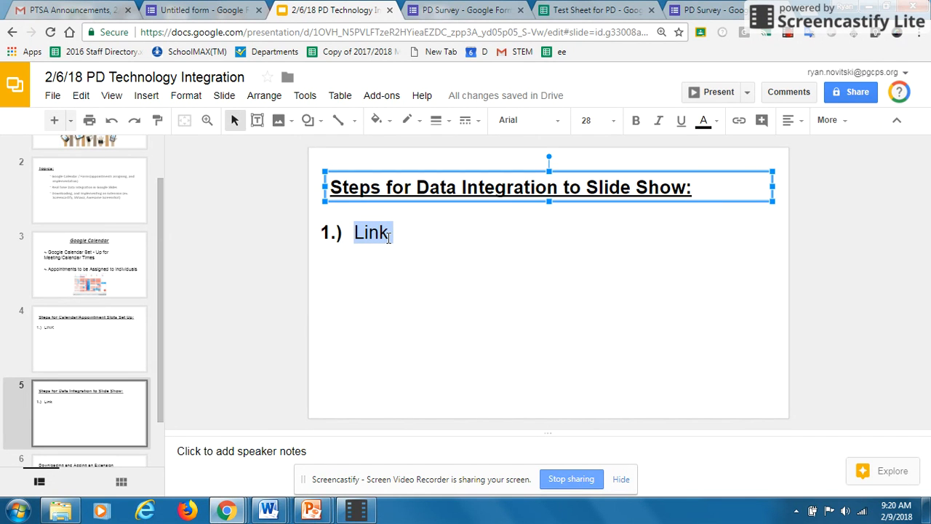
left_click(739, 120)
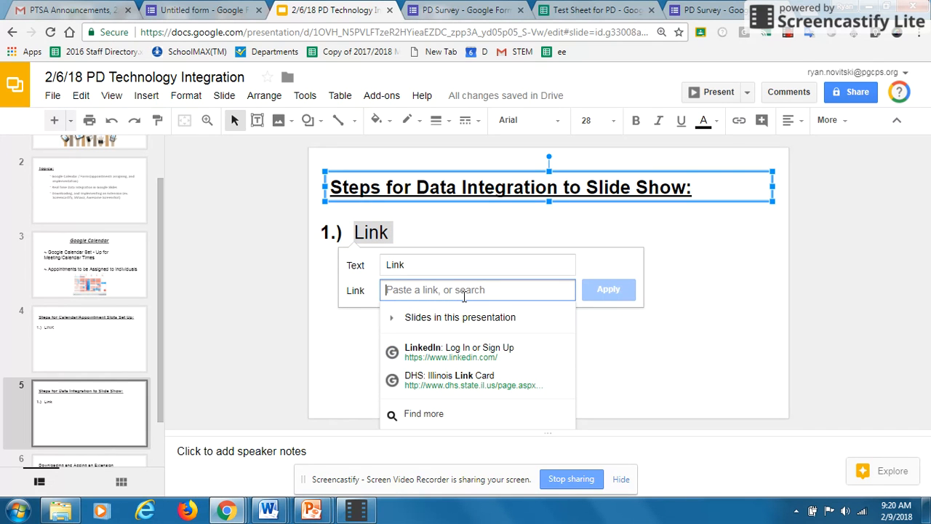
type("https://goo.gl/forms/0Ql0fJ57K0aUCfF12")
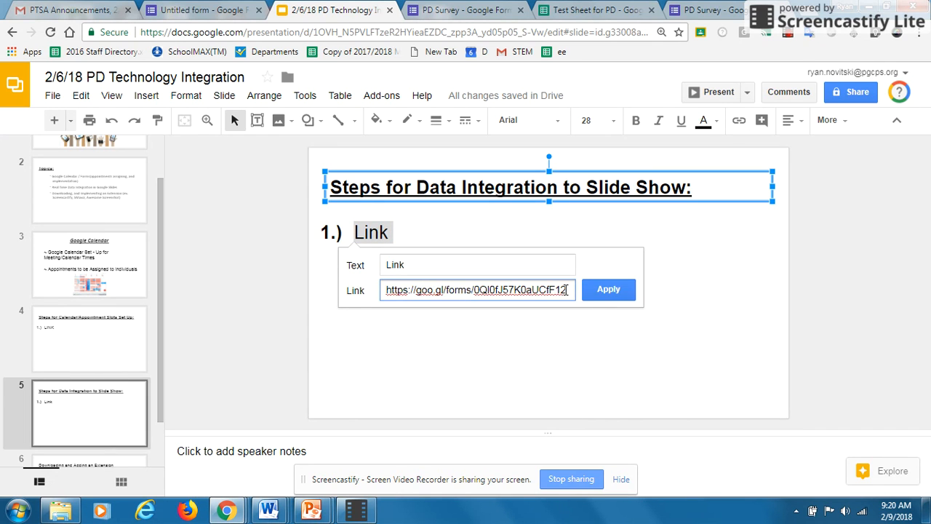
left_click(608, 290)
Close the PD Survey's send window in Forms and return to slide 5 of the PD Technology Integration slides with nothing selected.
left_click(429, 9)
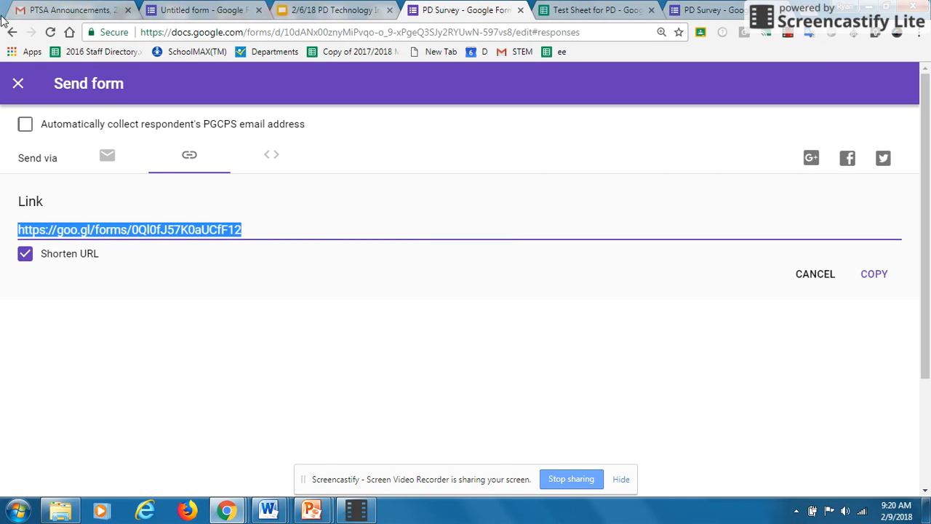
left_click(20, 84)
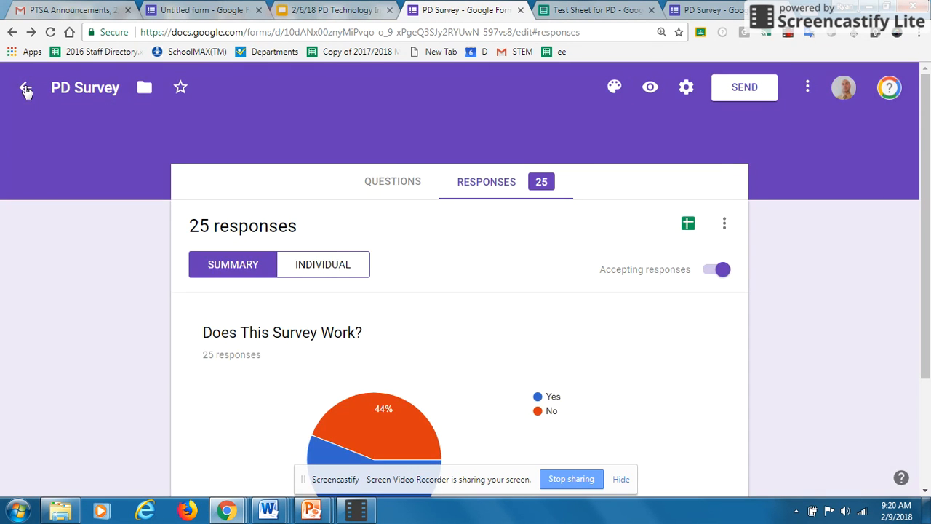
left_click(331, 8)
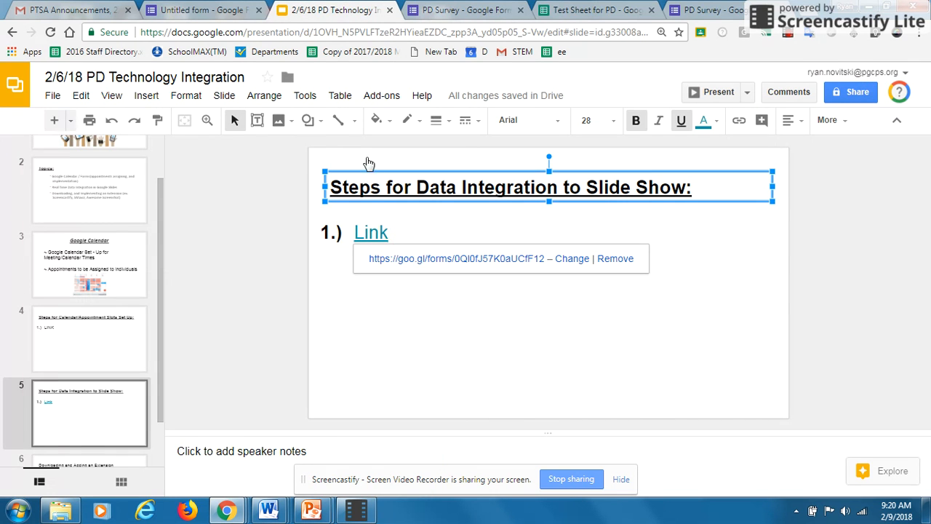
left_click(539, 342)
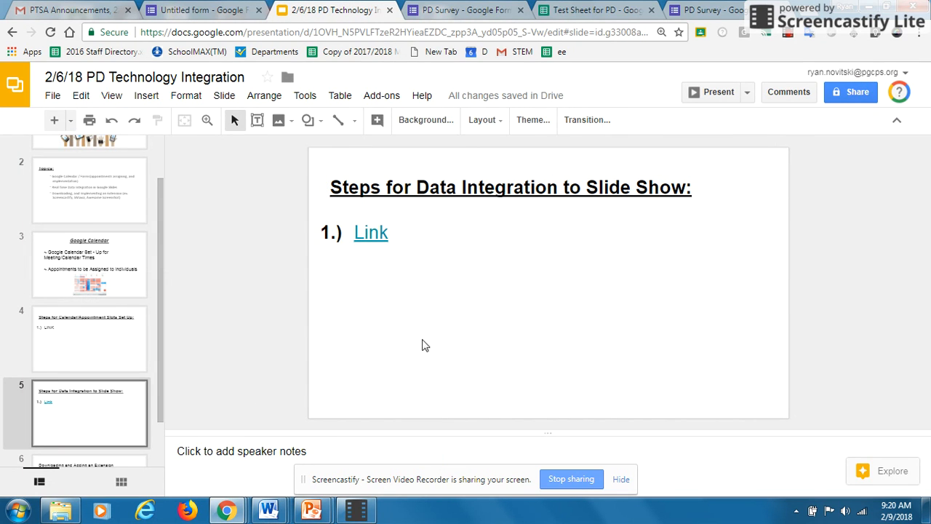
Add a new slide after slide 5 and delete its title and text placeholders.
left_click(109, 449)
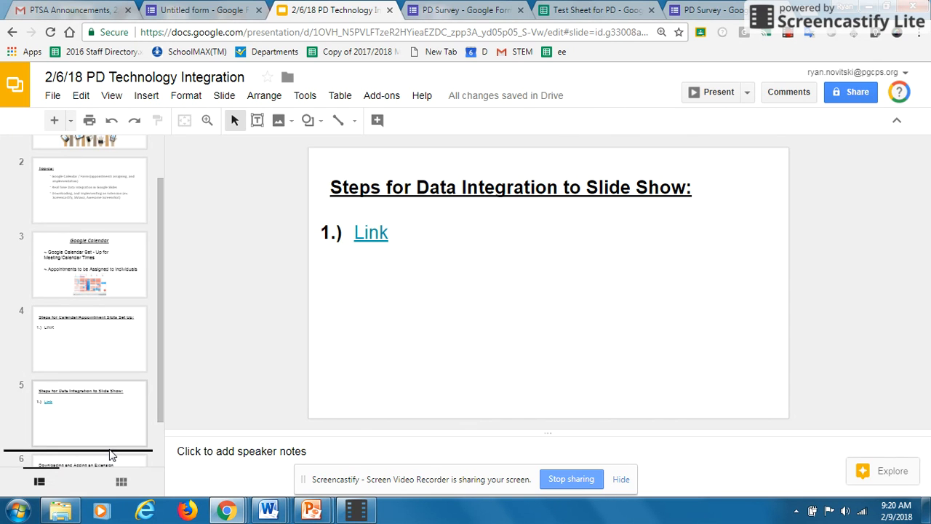
key("Return")
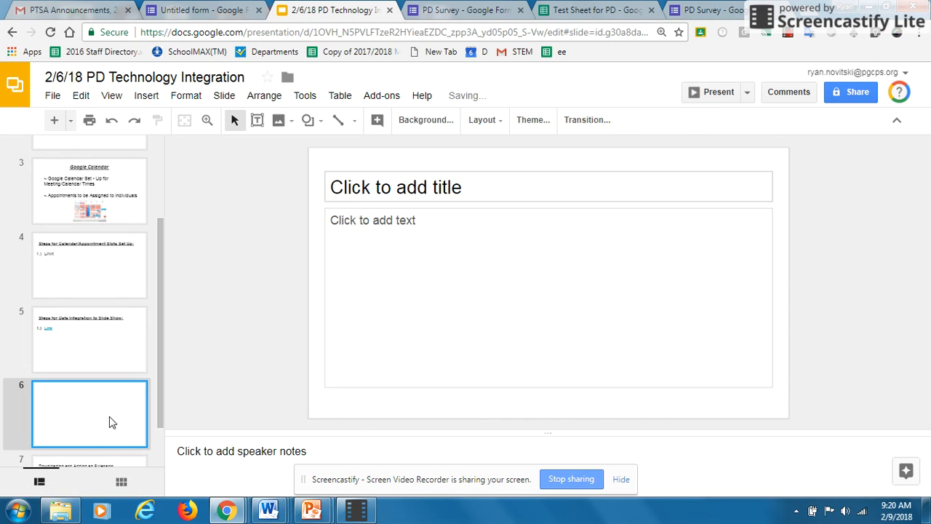
left_click(460, 208)
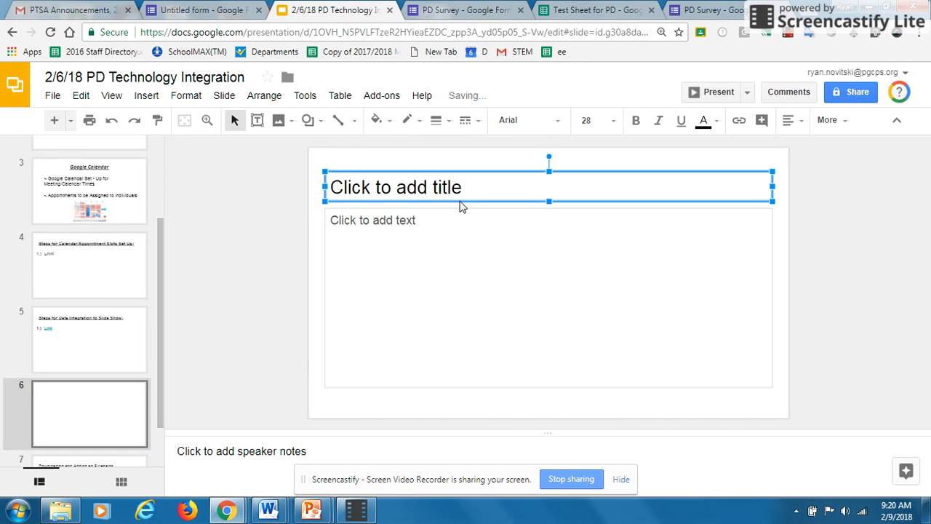
key("Delete")
left_click(457, 209)
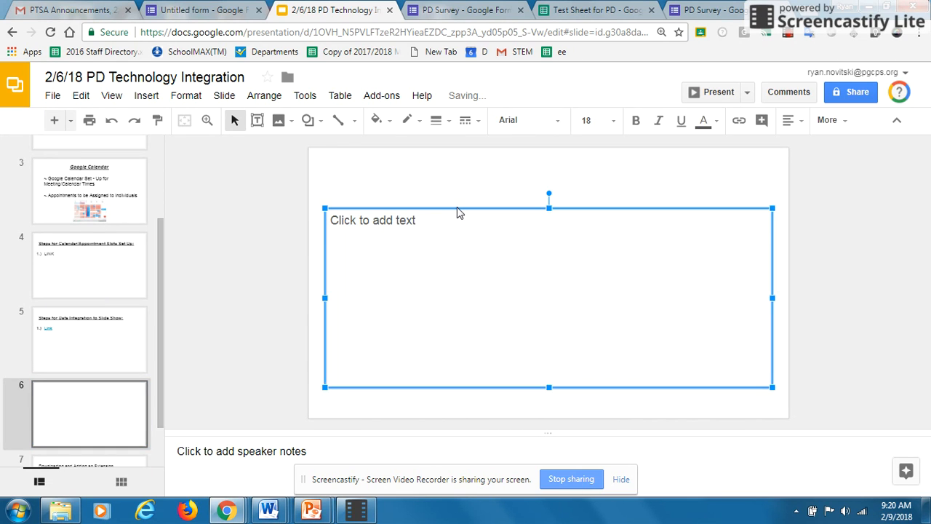
key("Delete")
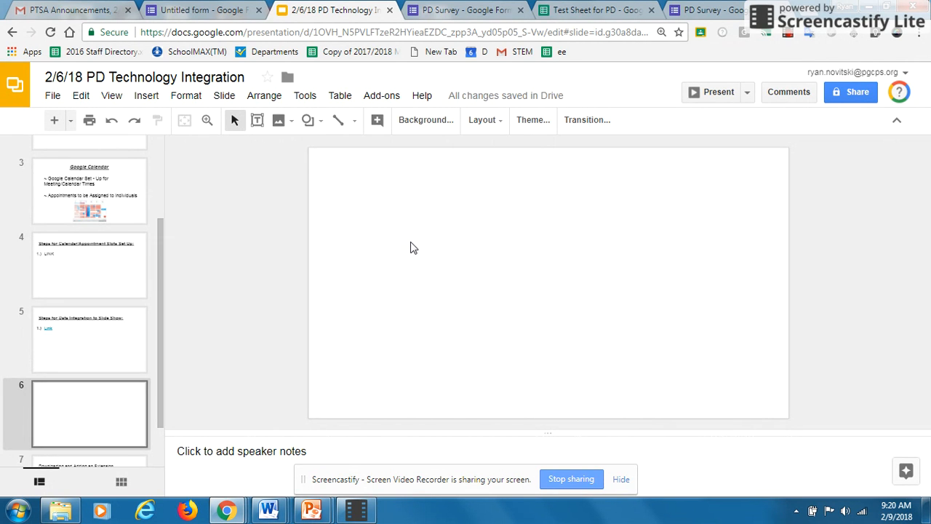
Start inserting a chart from Sheets on the blank slide 6 and search the spreadsheets for "test sheet for pd".
left_click(147, 96)
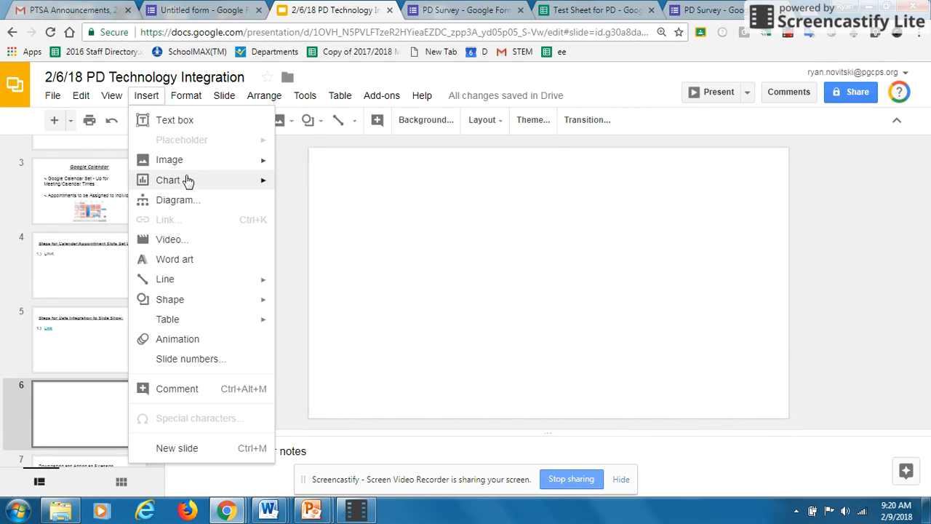
mouse_move(187, 182)
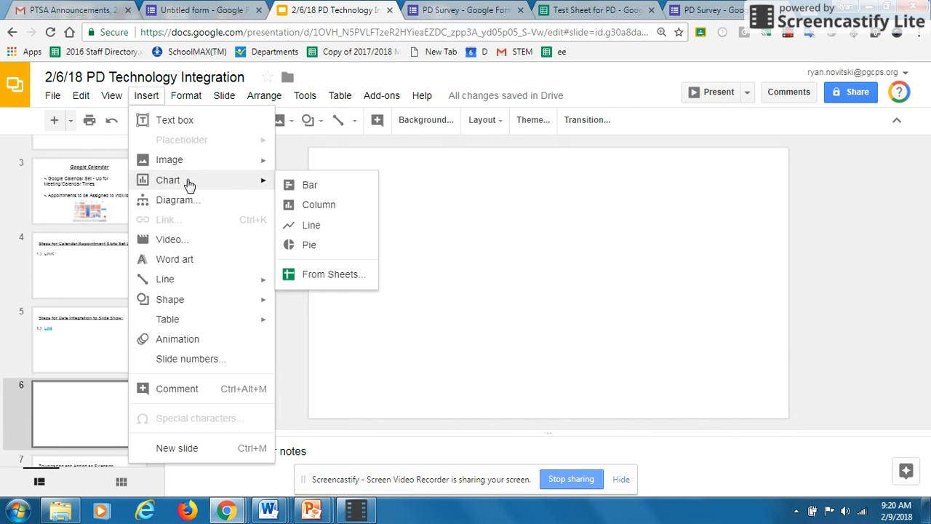
left_click(327, 277)
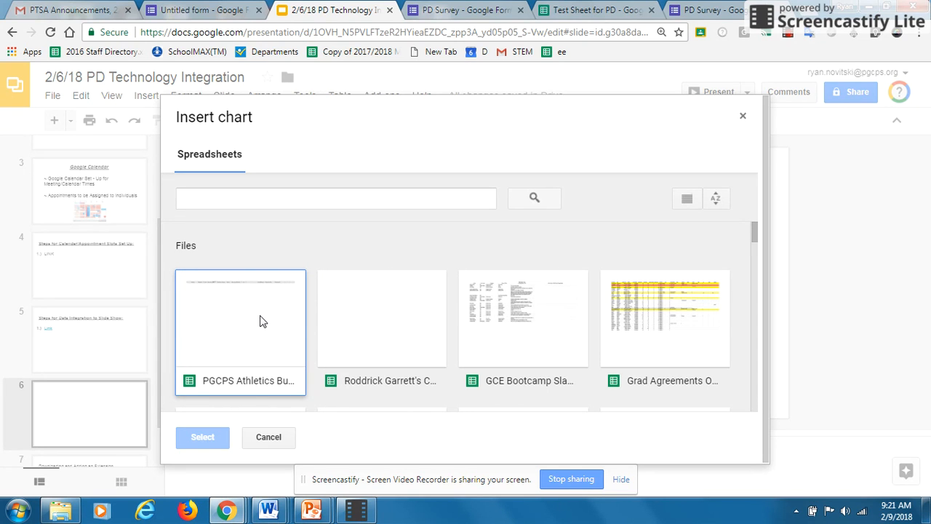
left_click(293, 202)
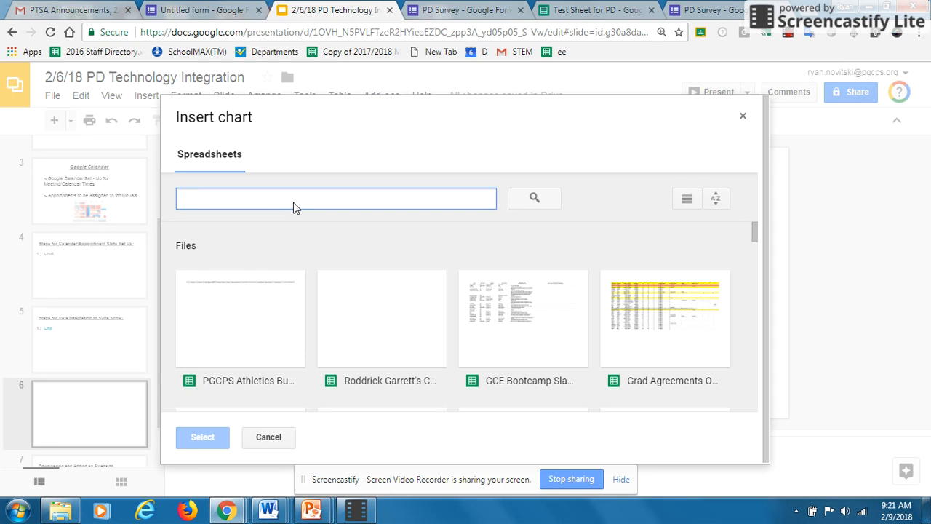
type("test ")
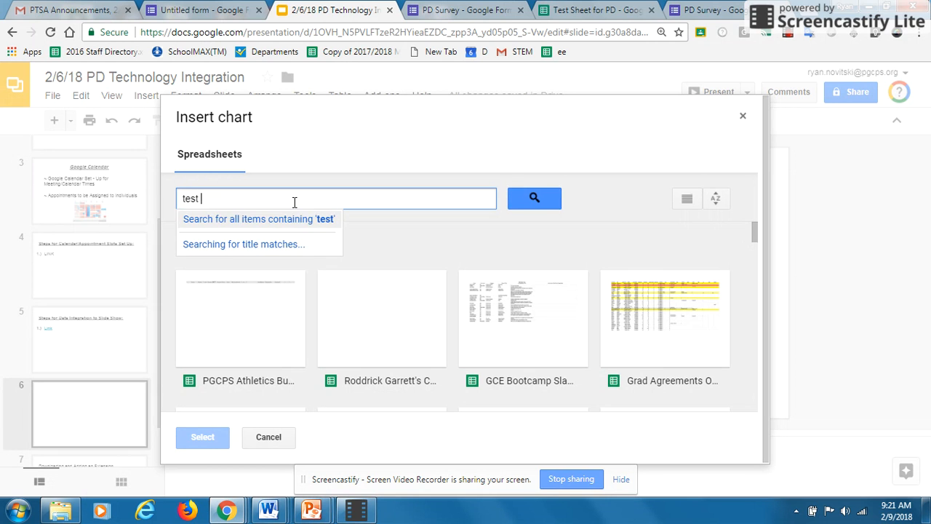
type("sheet for pd")
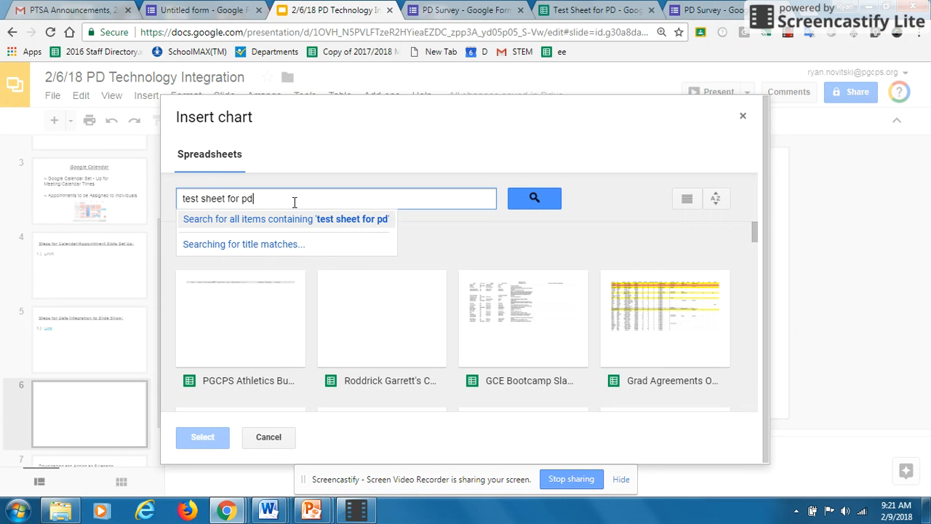
key("Return")
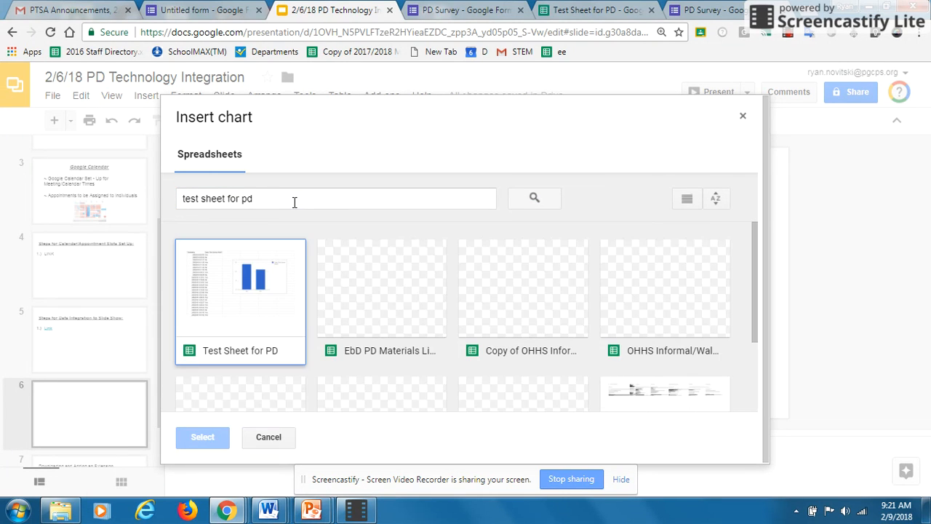
Import the survey's column chart from Test Sheet for PD, linked to the spreadsheet, and move it nearer the middle of slide 6.
left_click(256, 286)
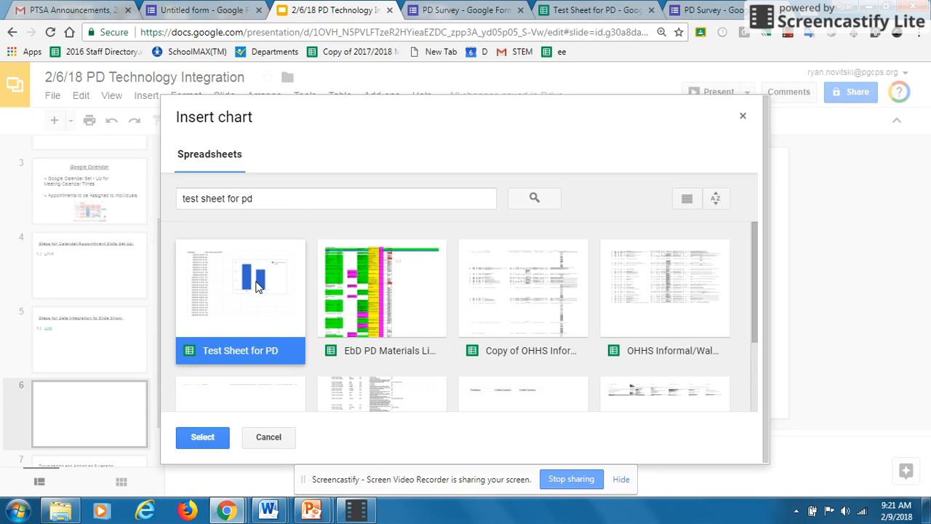
left_click(204, 437)
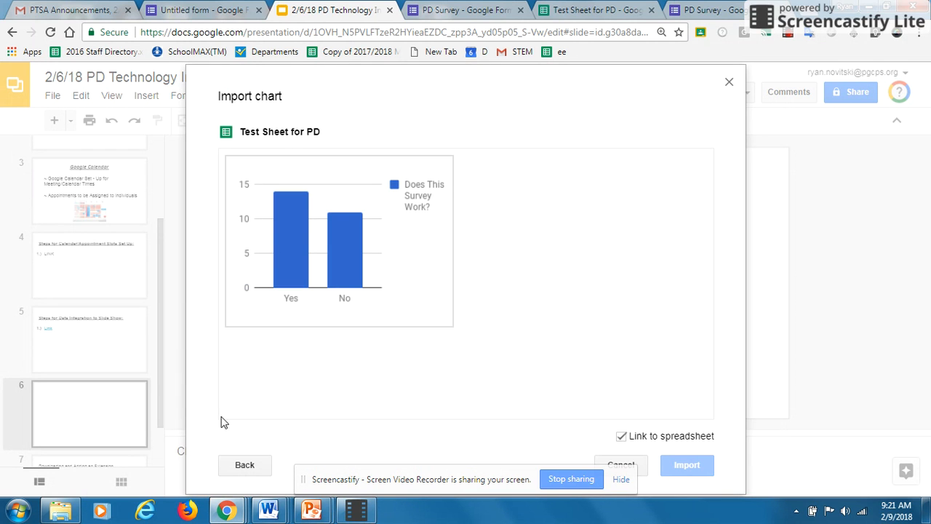
left_click(374, 198)
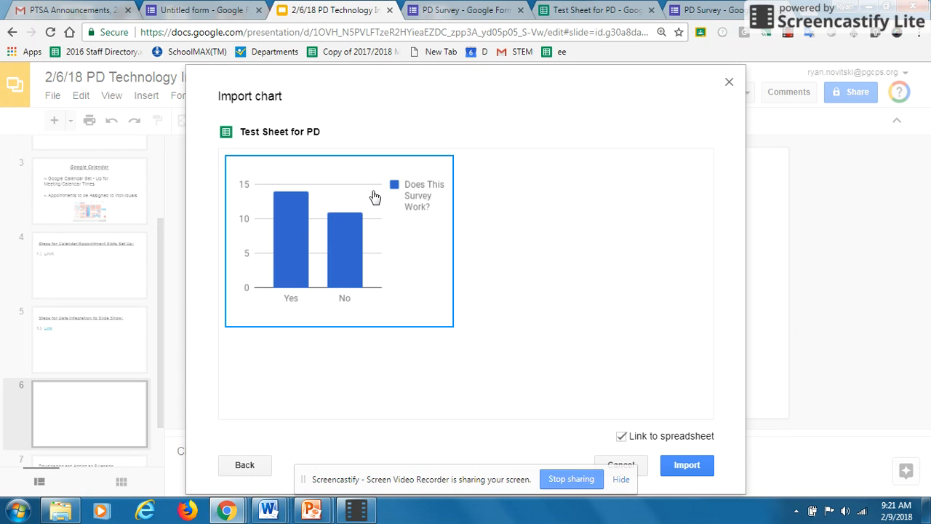
left_click(685, 466)
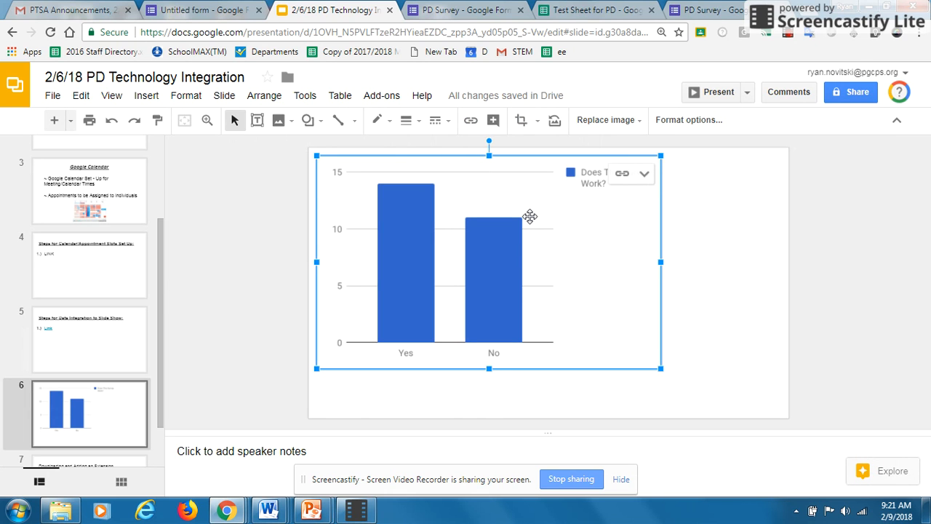
left_click_drag(529, 216, 566, 242)
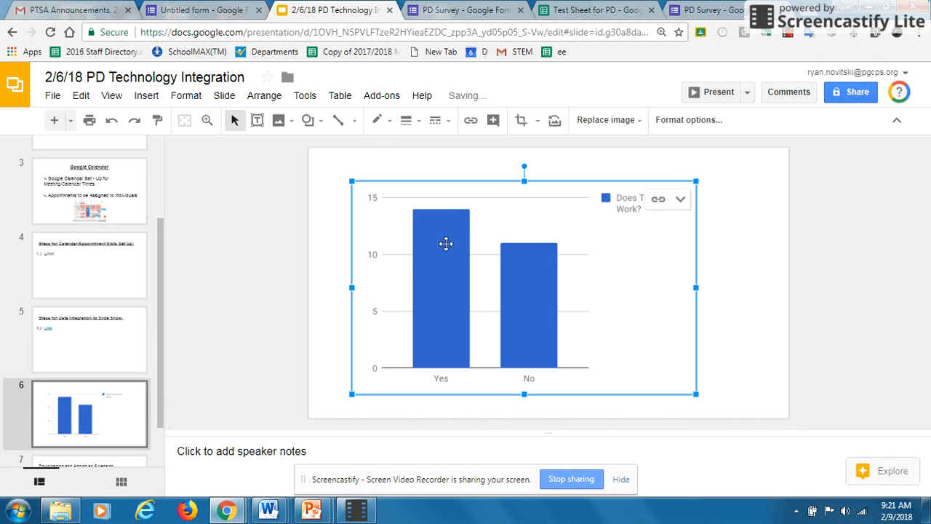
Email the PD Survey from Google Forms to the presenter's own address with the form included in the email.
left_click(470, 9)
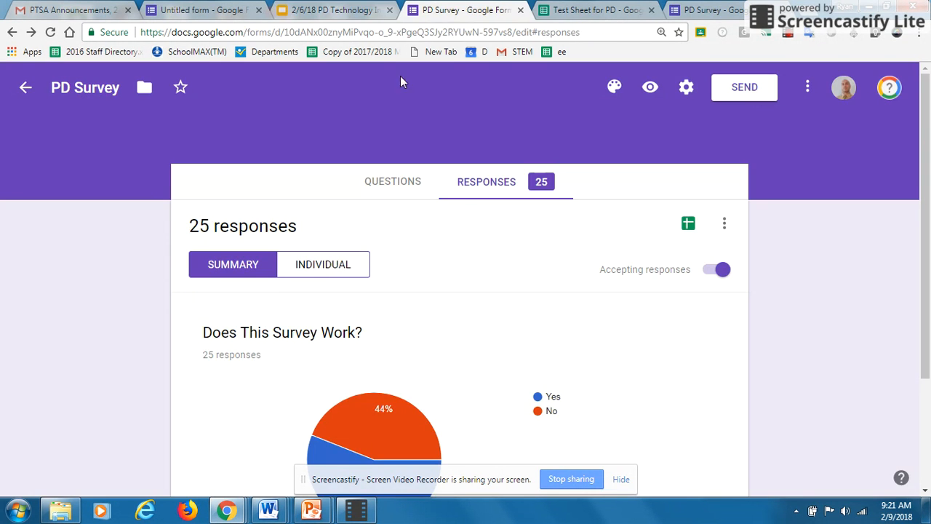
left_click(383, 186)
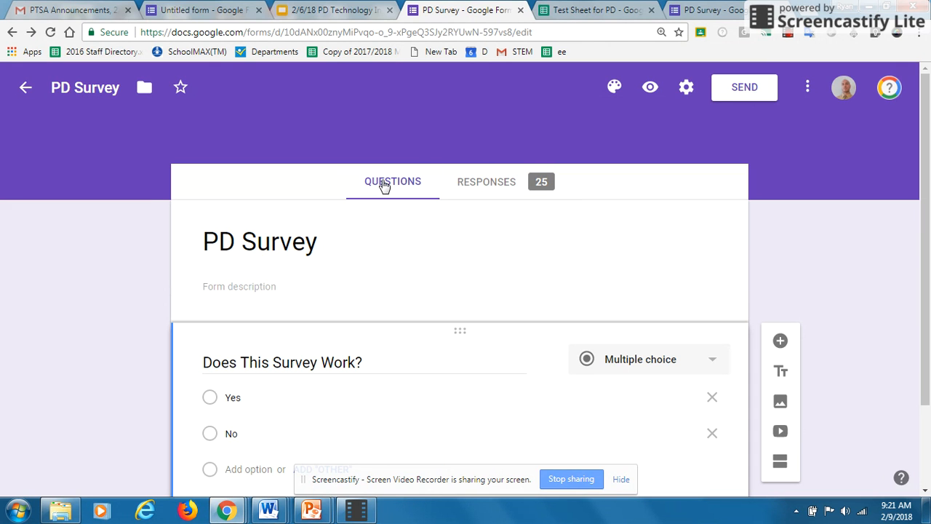
left_click(736, 88)
left_click(81, 249)
type("ry")
key("Return")
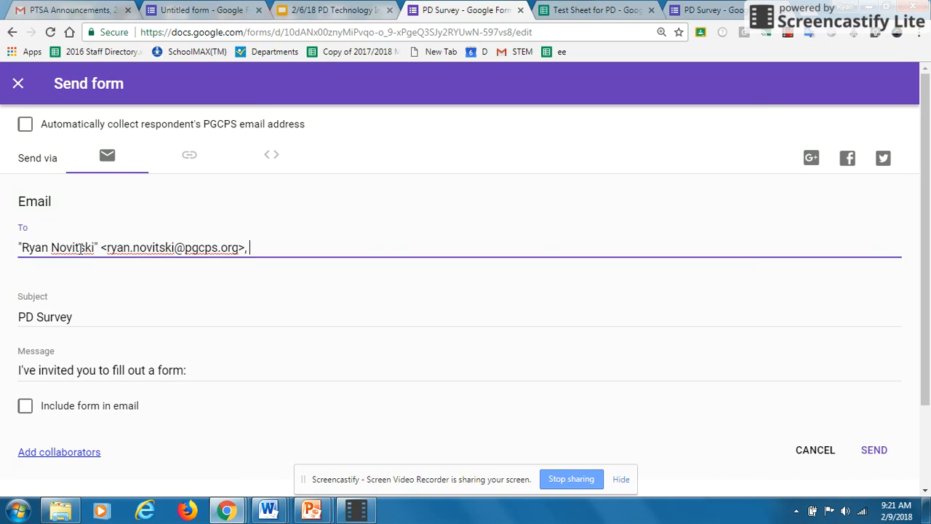
left_click(83, 412)
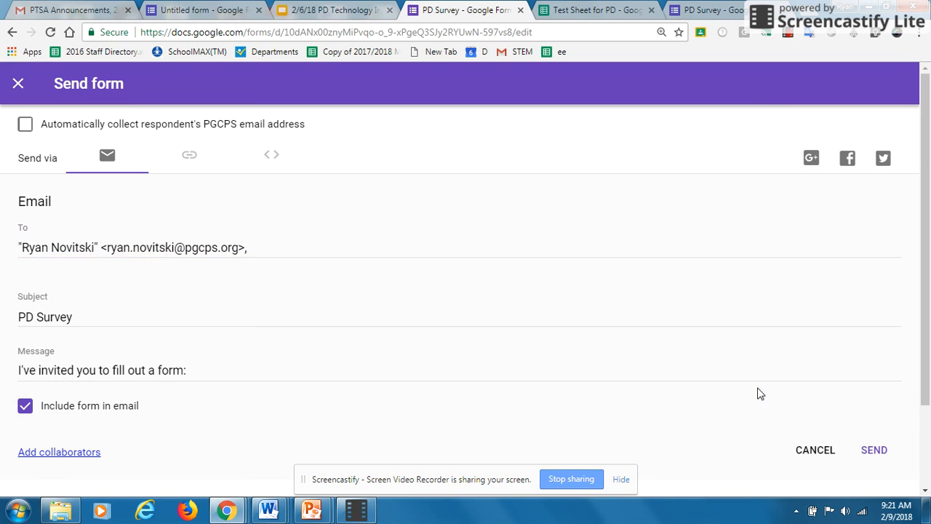
left_click(886, 453)
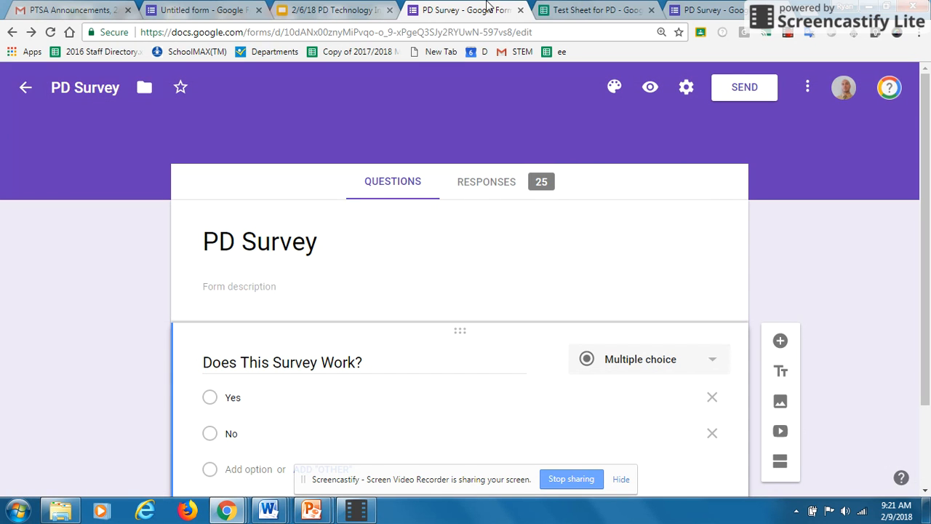
Leave the form editor and open the PD Survey invitation in the Gmail inbox to view the embedded form.
left_click(26, 87)
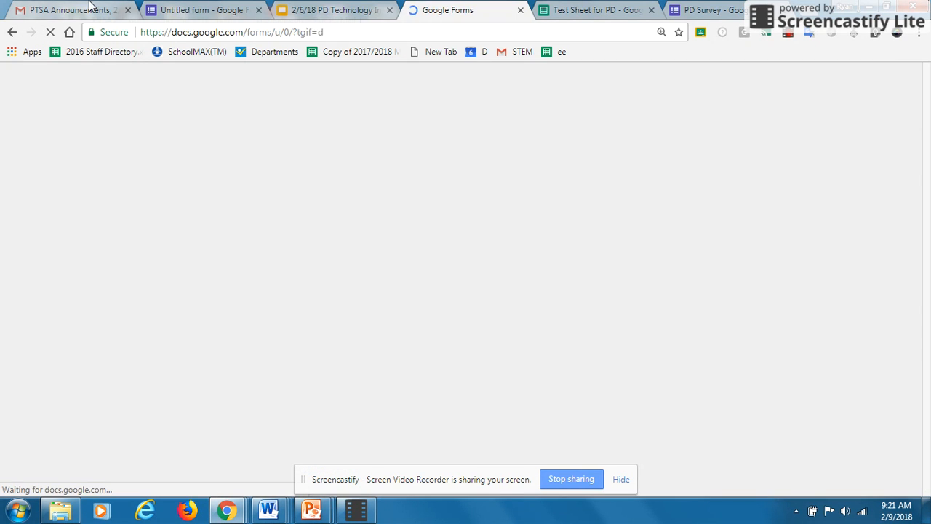
left_click(89, 8)
left_click(75, 180)
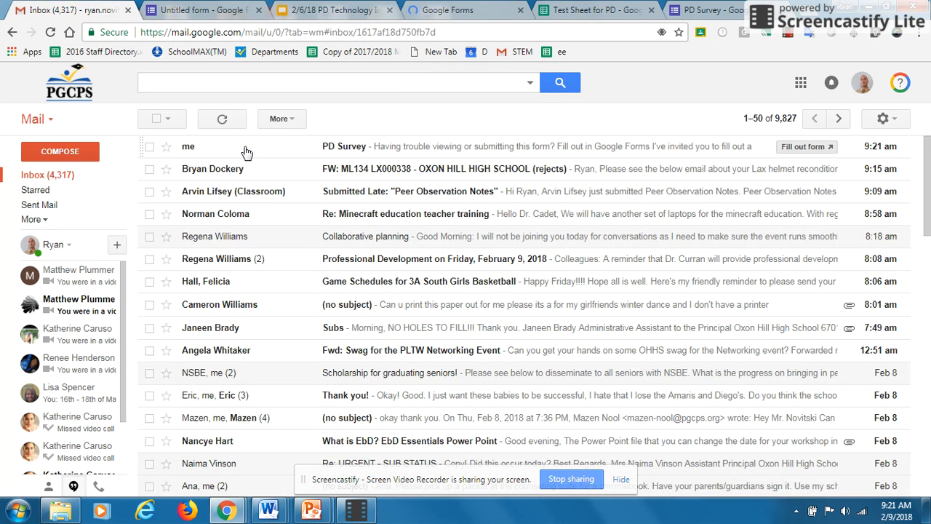
left_click(245, 151)
left_click_drag(925, 183, 929, 265)
scroll(929, 265, "up", 1)
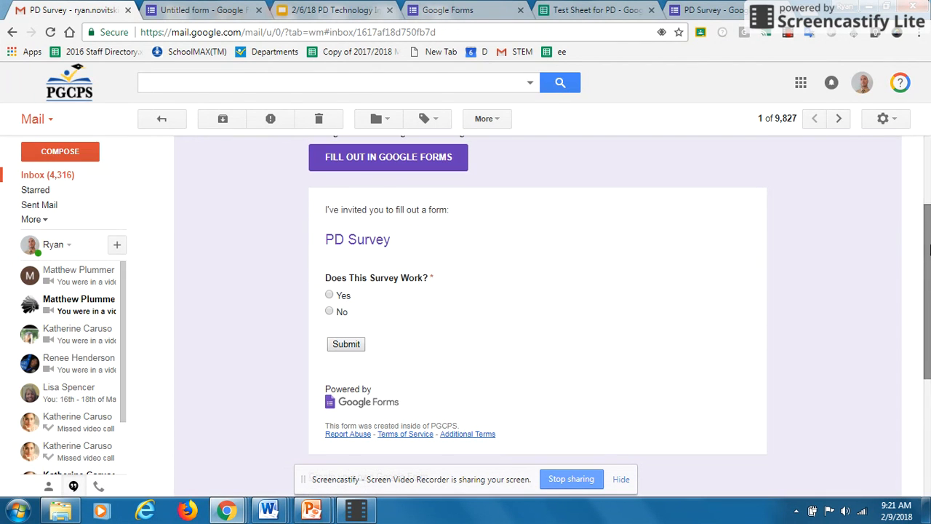
Fill out the PD Survey in Google Forms from the email and submit three responses, each answering Yes.
left_click(380, 160)
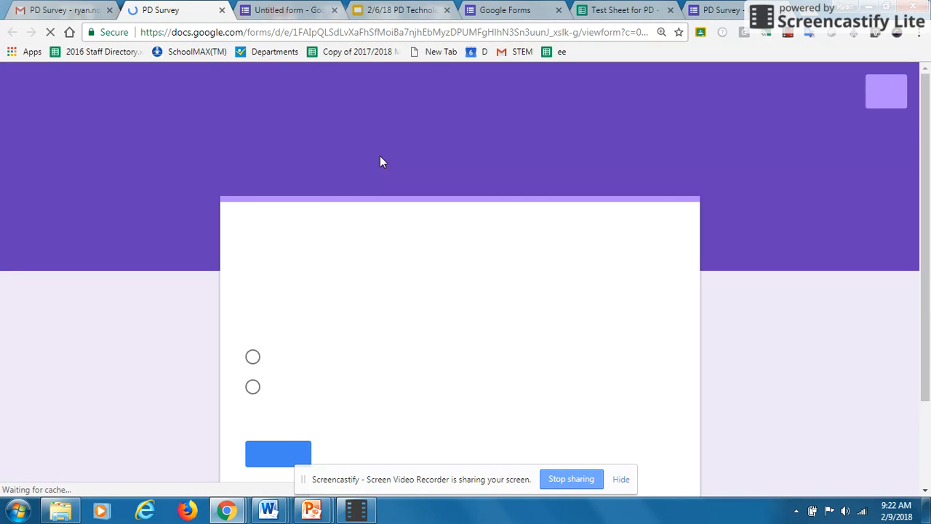
left_click(253, 358)
left_click(258, 464)
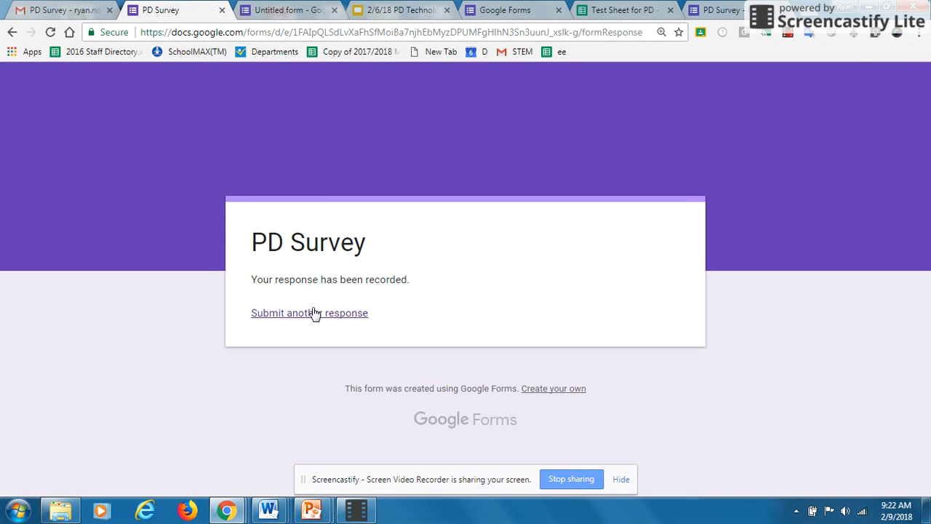
left_click(313, 314)
left_click(255, 360)
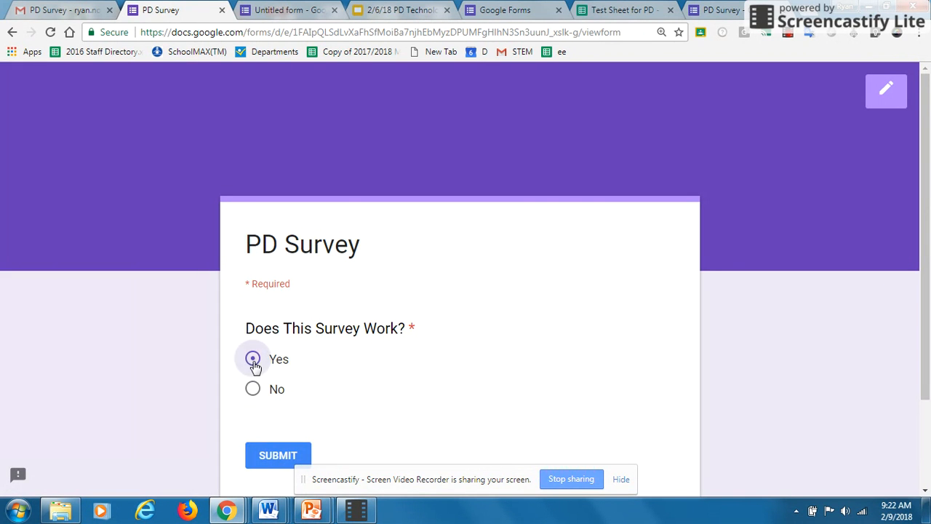
left_click(273, 457)
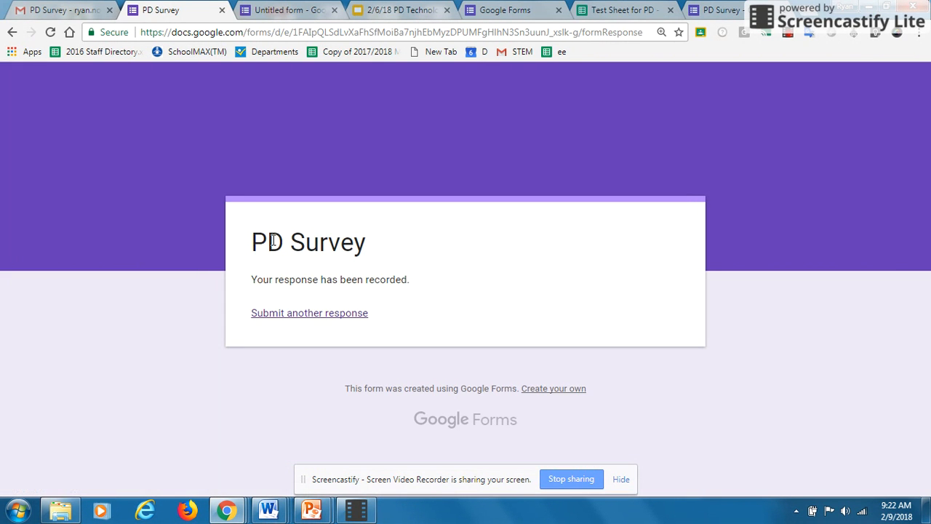
left_click(270, 314)
left_click(254, 359)
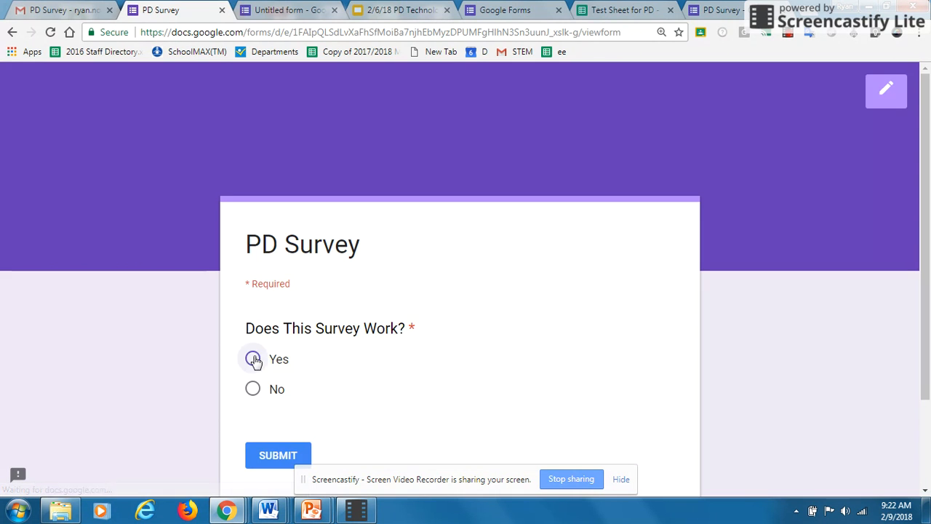
left_click(271, 458)
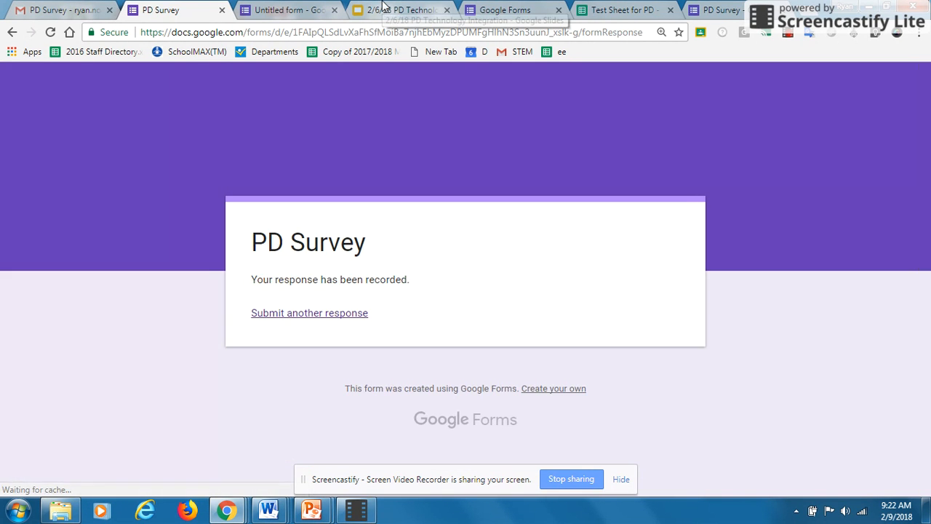
Switch to the PD Technology Integration slides, update the linked chart on slide 6 with the new responses, and return to slide 5.
left_click(383, 9)
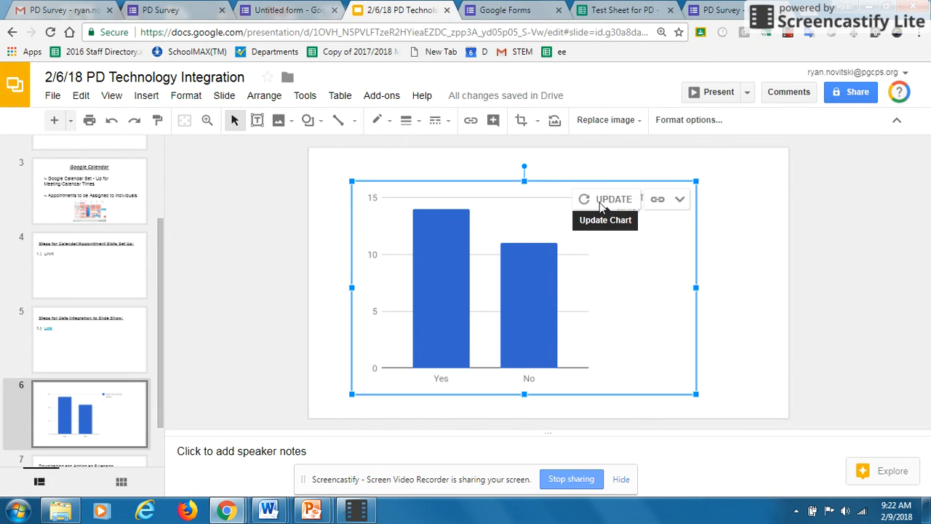
left_click(600, 202)
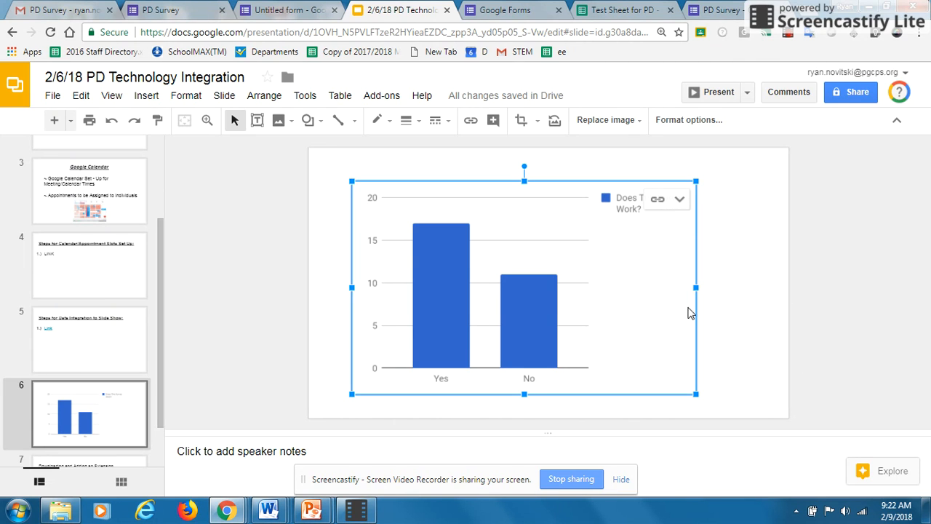
left_click(86, 358)
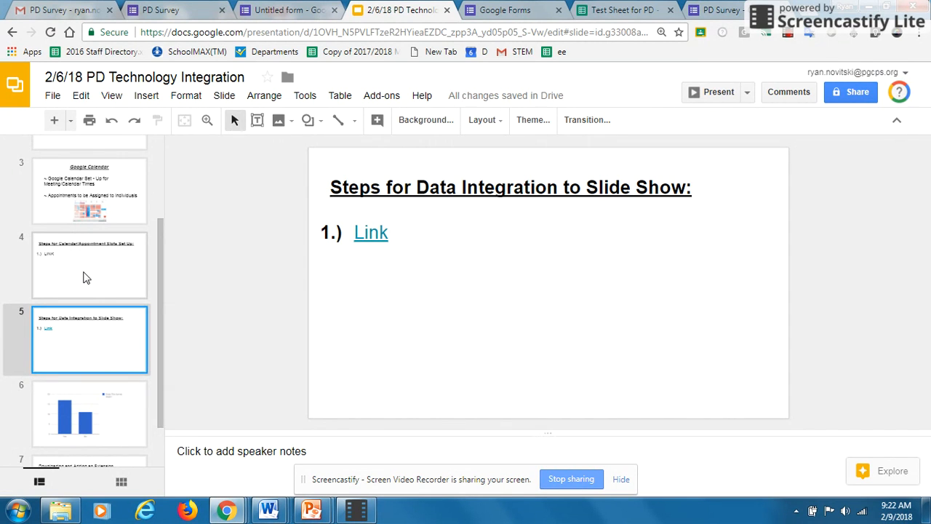